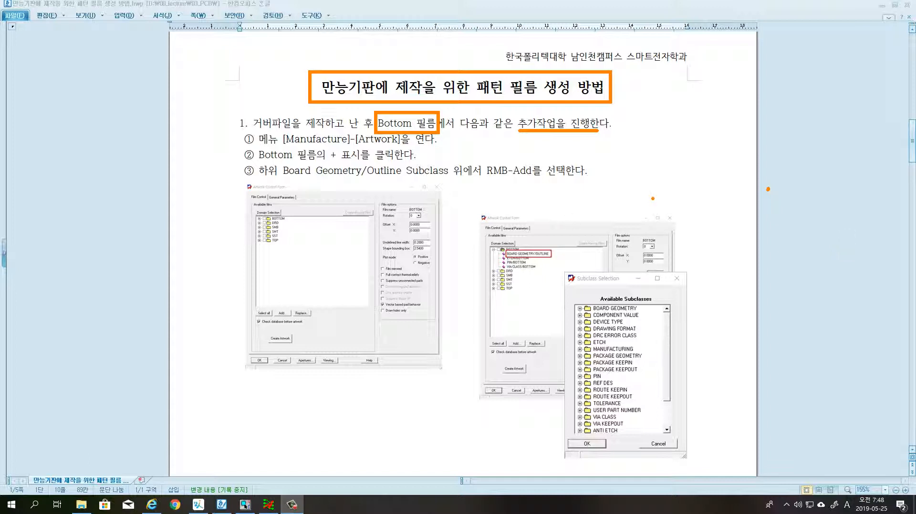
Read the instructions for opening Artwork, expanding the Bottom film and adding subclasses from Board Geometry/Outline
key(Escape)
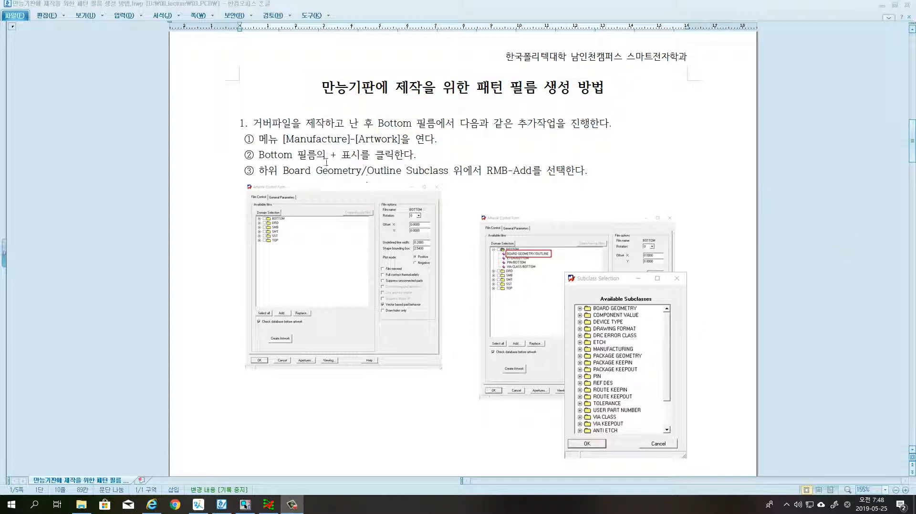
drag(259, 154, 416, 156)
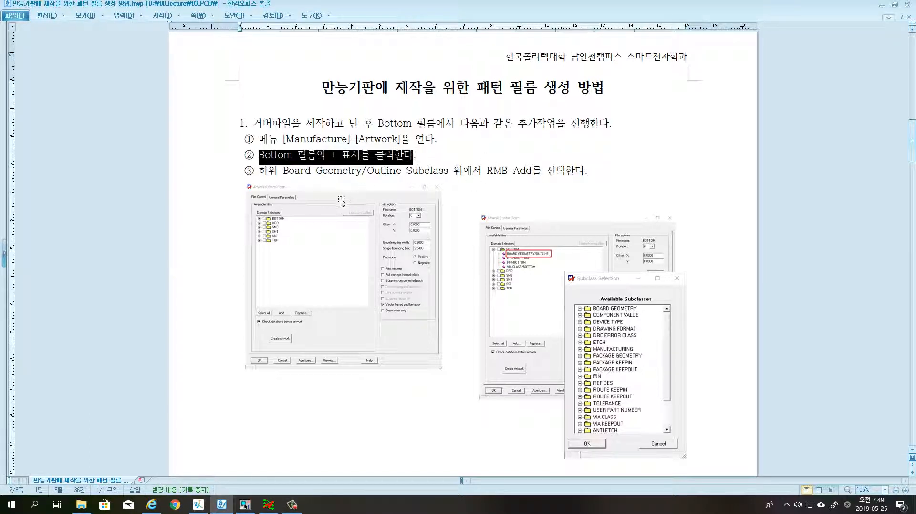
drag(288, 174, 576, 174)
scroll(656, 190, down, 3)
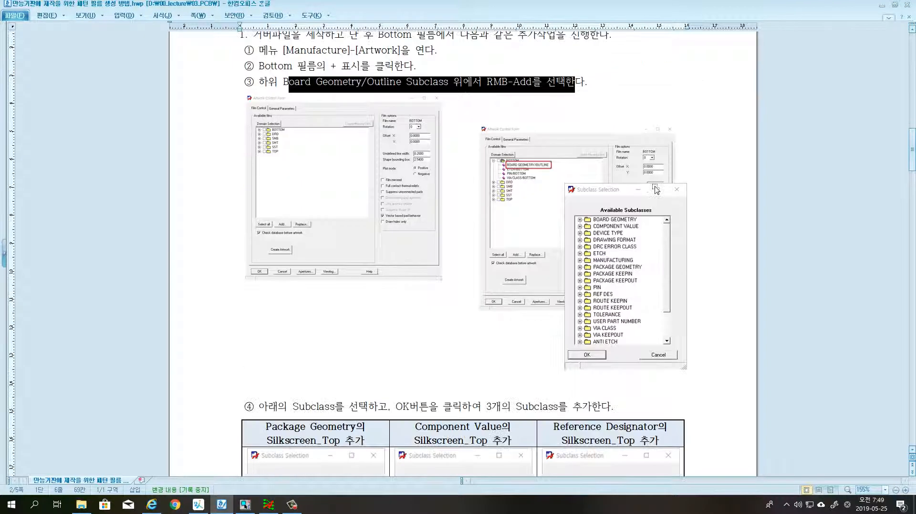
scroll(659, 193, down, 10)
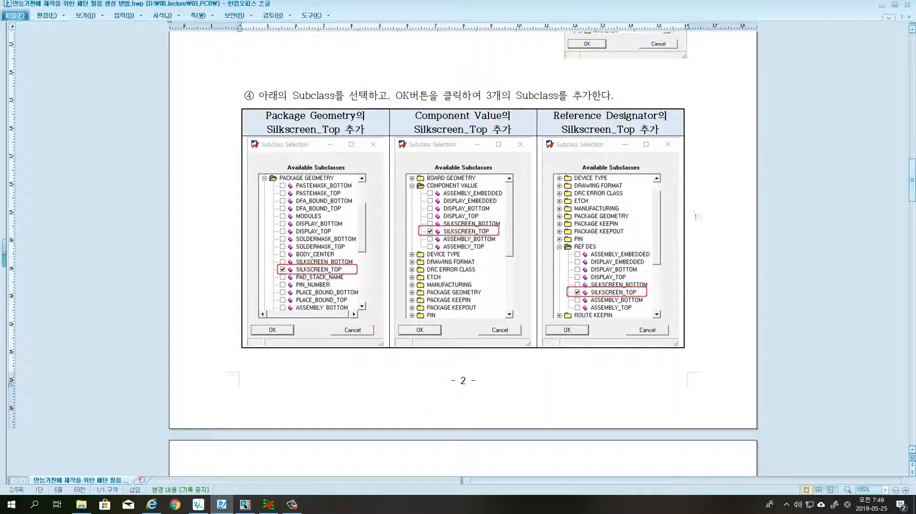
Examine the table of three Silkscreen_Top subclasses to add under Package Geometry, Component Value and Ref Des
drag(482, 98, 592, 98)
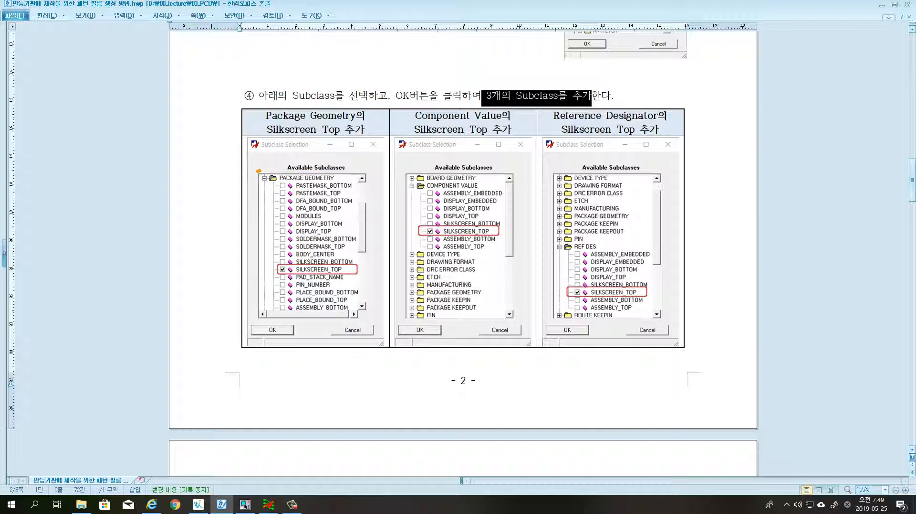
mouse_move(259, 170)
mouse_down()
mouse_move(341, 170)
mouse_move(352, 181)
mouse_move(258, 170)
mouse_up()
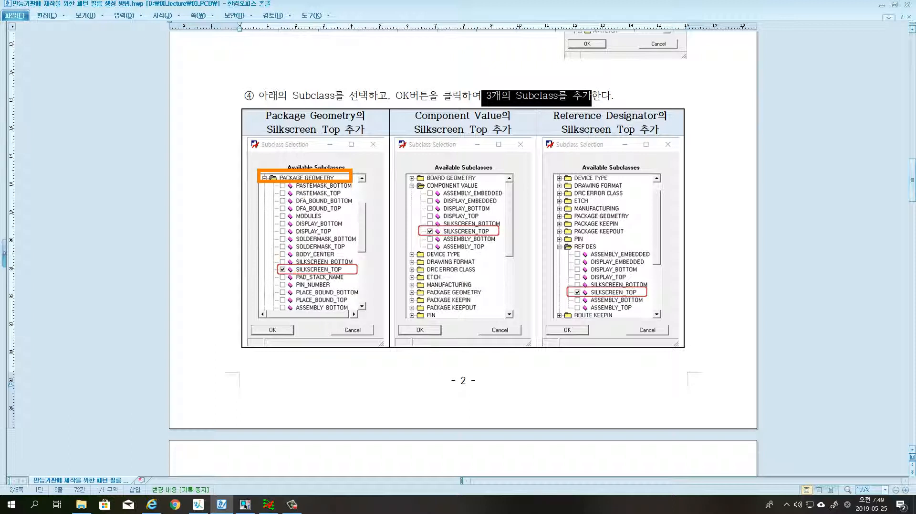
drag(361, 266, 371, 263)
mouse_move(401, 181)
mouse_down()
mouse_move(407, 190)
mouse_move(482, 190)
mouse_move(484, 181)
mouse_up()
mouse_move(504, 231)
mouse_down()
mouse_move(600, 251)
mouse_move(608, 241)
mouse_up()
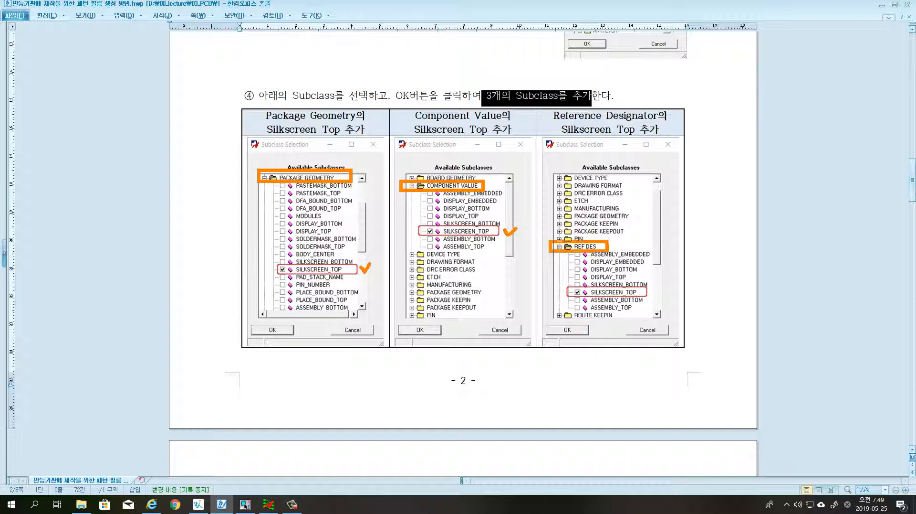
drag(649, 286, 664, 284)
key(Escape)
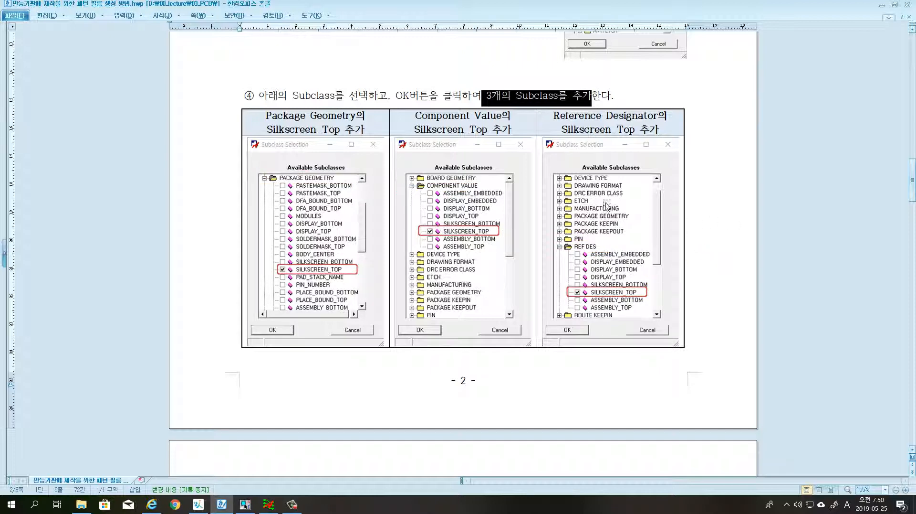
Read the Create Artwork instruction for the Bottom film and compare the layout images before and after adding the subclasses
scroll(638, 281, down, 10)
scroll(638, 282, down, 3)
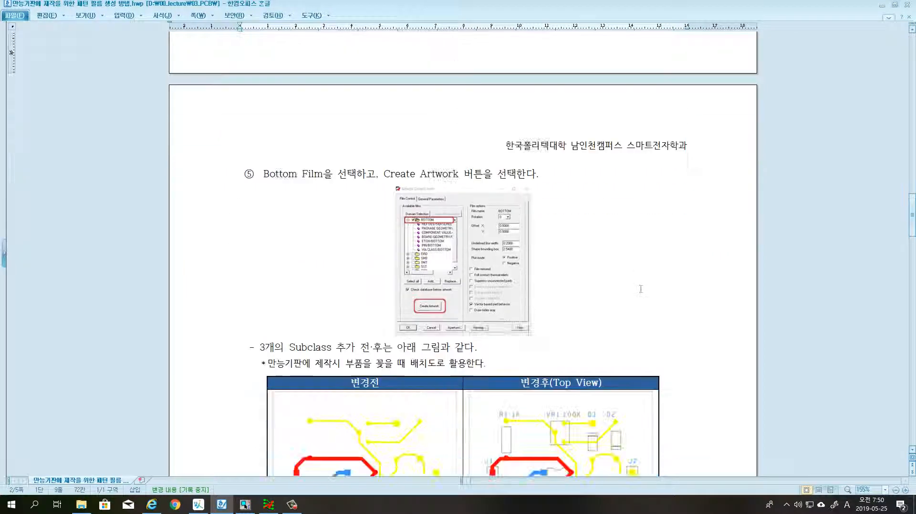
drag(264, 175, 539, 175)
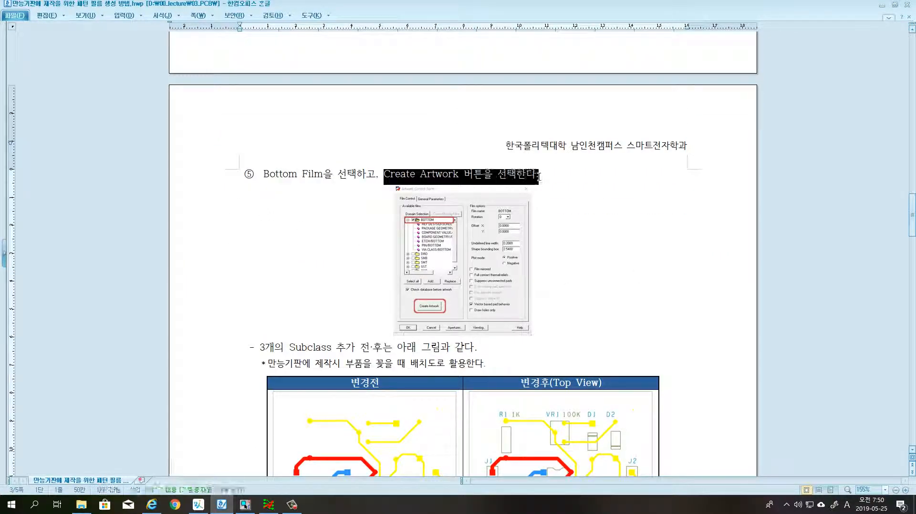
scroll(616, 311, down, 7)
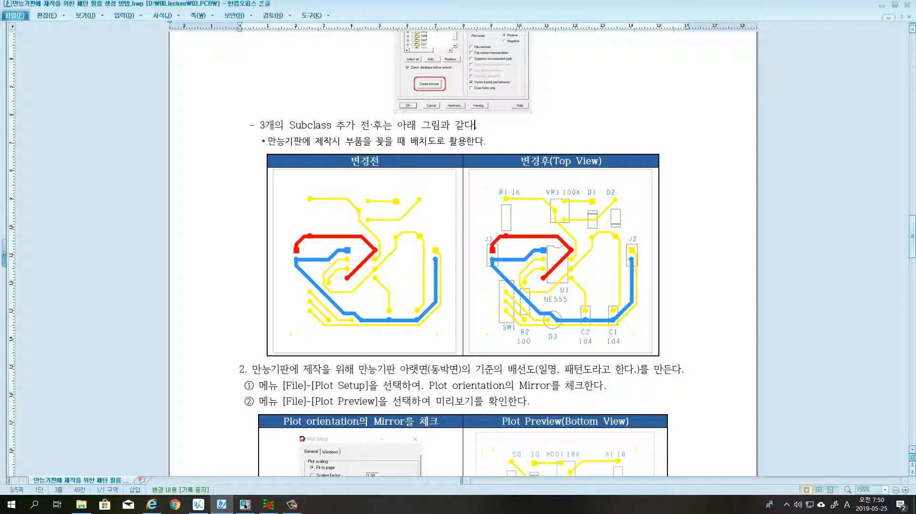
drag(311, 199, 345, 198)
mouse_move(509, 150)
mouse_down()
mouse_move(581, 174)
mouse_move(609, 172)
mouse_up()
scroll(555, 111, down, 3)
scroll(555, 111, down, 1)
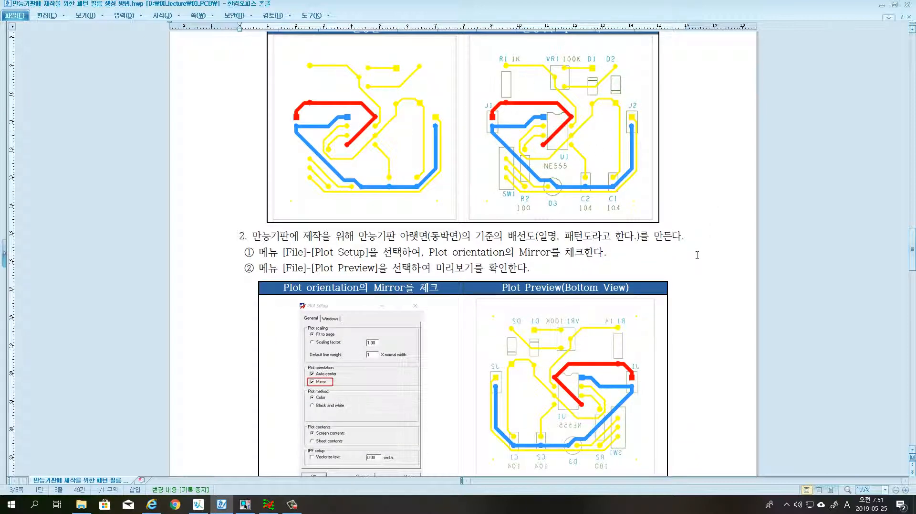
Review section 2 on making the copper-side wiring diagram with the Plot Setup Mirror option and Plot Preview
drag(252, 235, 403, 237)
drag(508, 236, 692, 240)
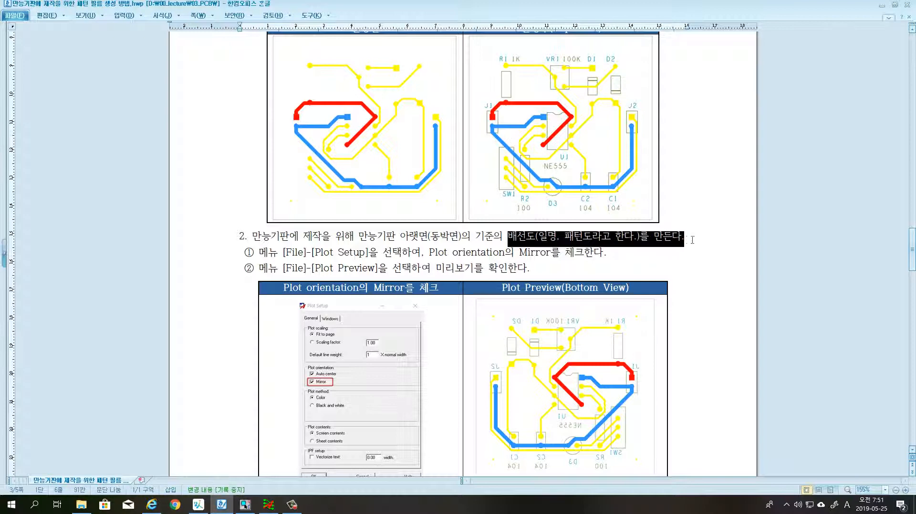
click(722, 280)
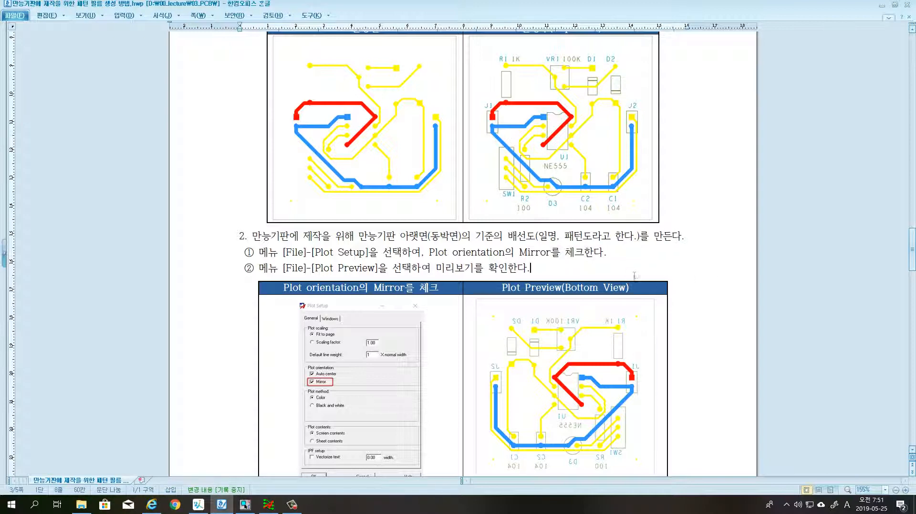
scroll(678, 277, down, 2)
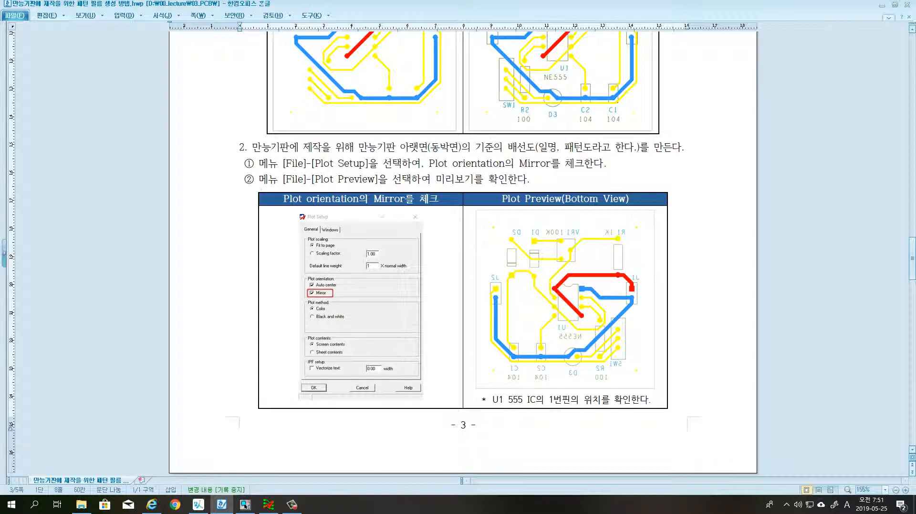
drag(441, 185, 472, 185)
mouse_move(491, 191)
mouse_down()
mouse_move(525, 209)
mouse_move(628, 191)
mouse_move(491, 192)
mouse_up()
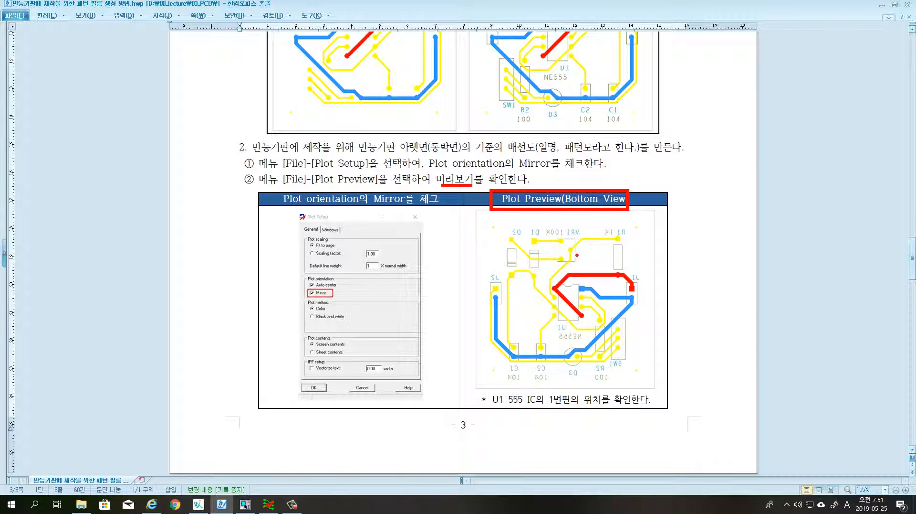
key(Escape)
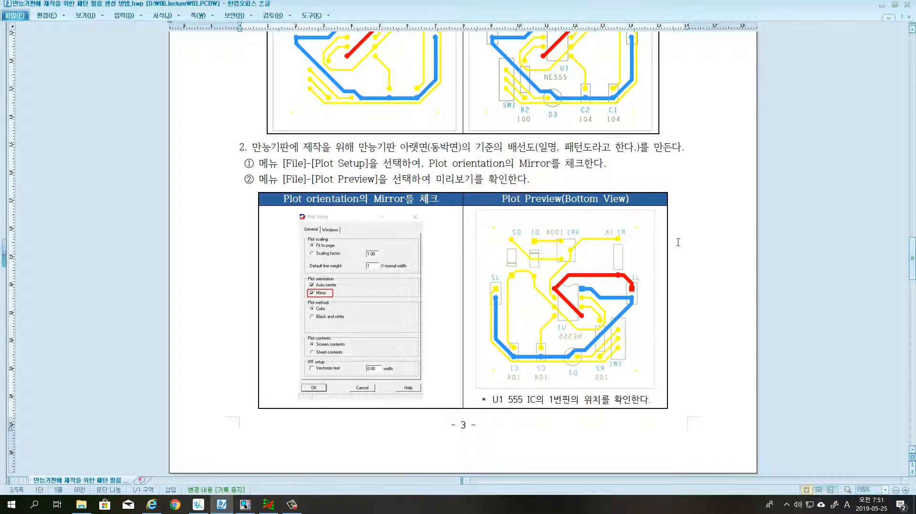
Compare the U1 555 IC pin 1 position in the Top View and Bottom View layouts and read the notes on page 4
scroll(678, 242, up, 1)
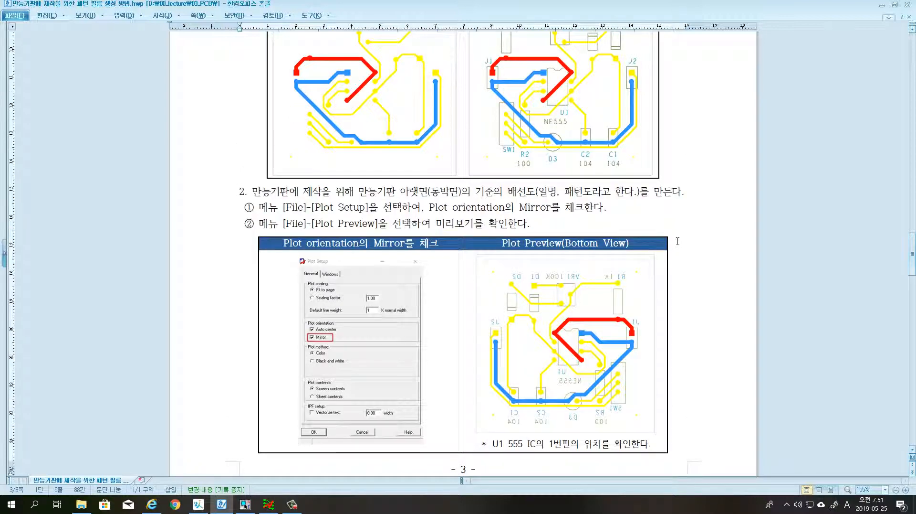
key(ctrl+2)
mouse_move(537, 70)
mouse_down()
mouse_move(533, 78)
mouse_move(564, 73)
mouse_up()
drag(592, 330, 586, 335)
scroll(586, 241, down, 3)
scroll(586, 240, down, 9)
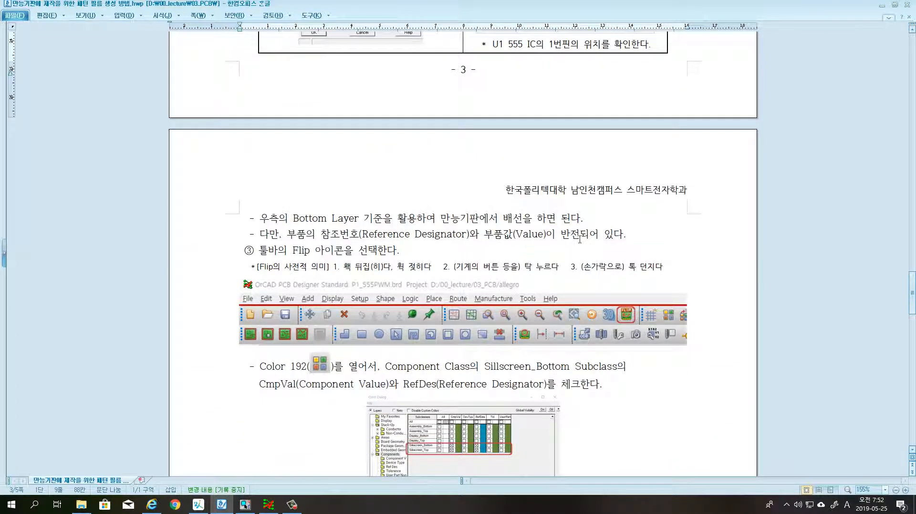
scroll(561, 253, down, 1)
scroll(621, 293, down, 1)
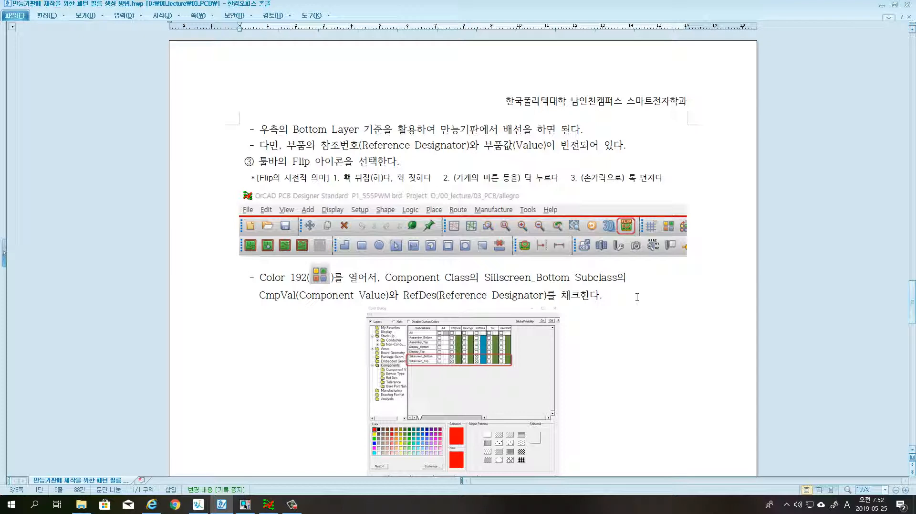
Examine the orientation of the reference designators and component values in the Plot Preview (Bottom View) image on page 3
scroll(637, 296, up, 8)
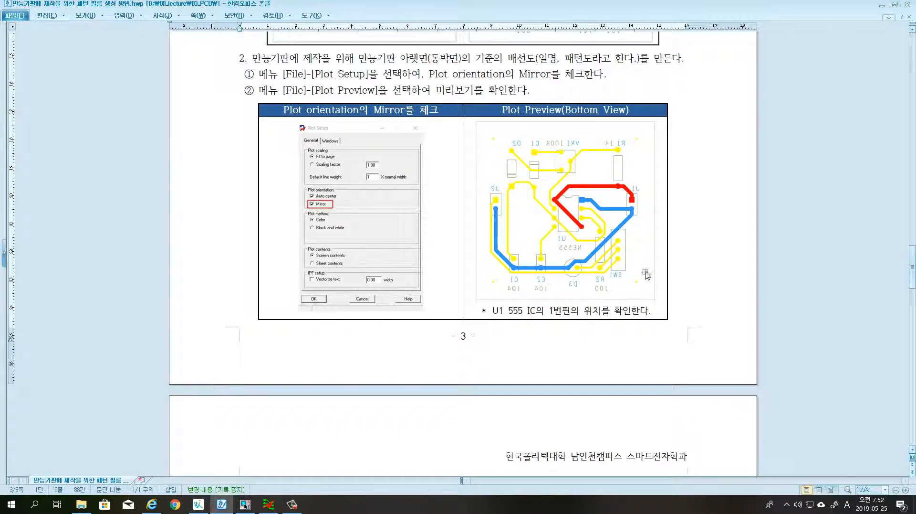
scroll(645, 276, down, 3)
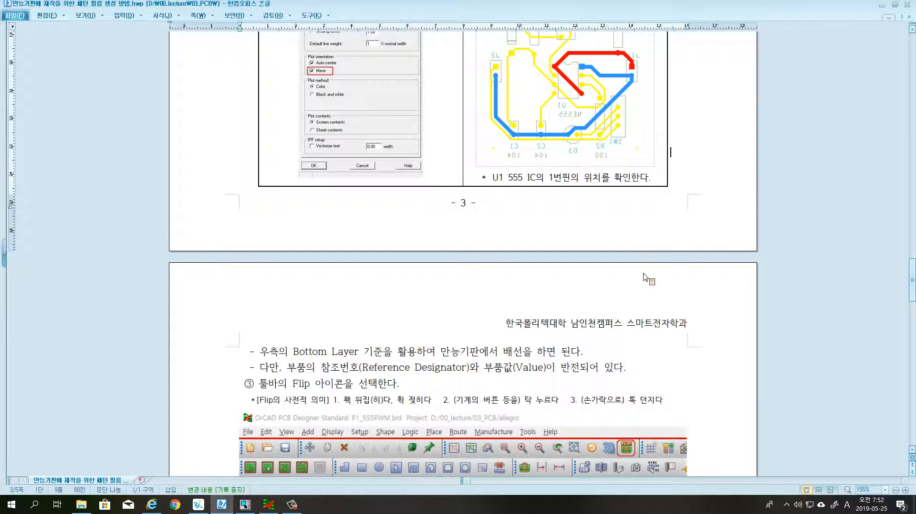
scroll(645, 276, up, 2)
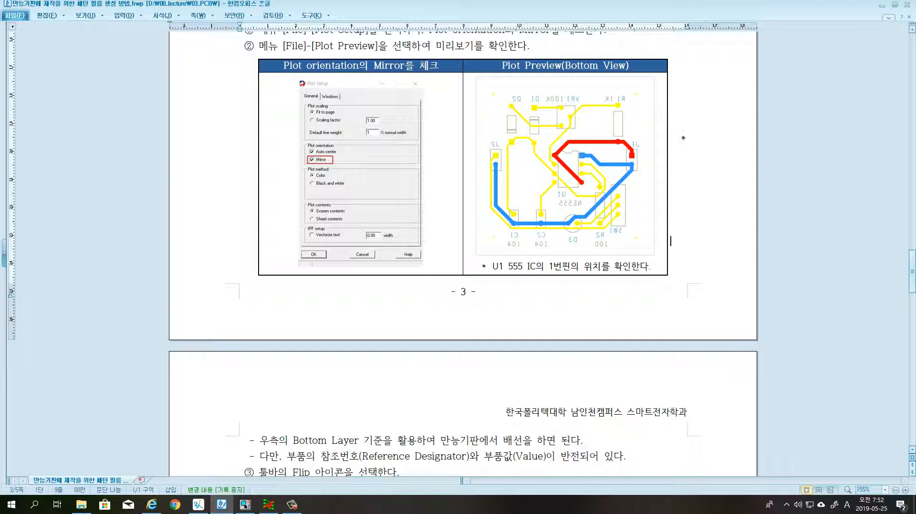
mouse_move(511, 89)
mouse_down()
mouse_move(527, 107)
mouse_move(670, 113)
mouse_move(688, 96)
mouse_move(707, 97)
mouse_up()
click(705, 113)
drag(653, 121, 712, 117)
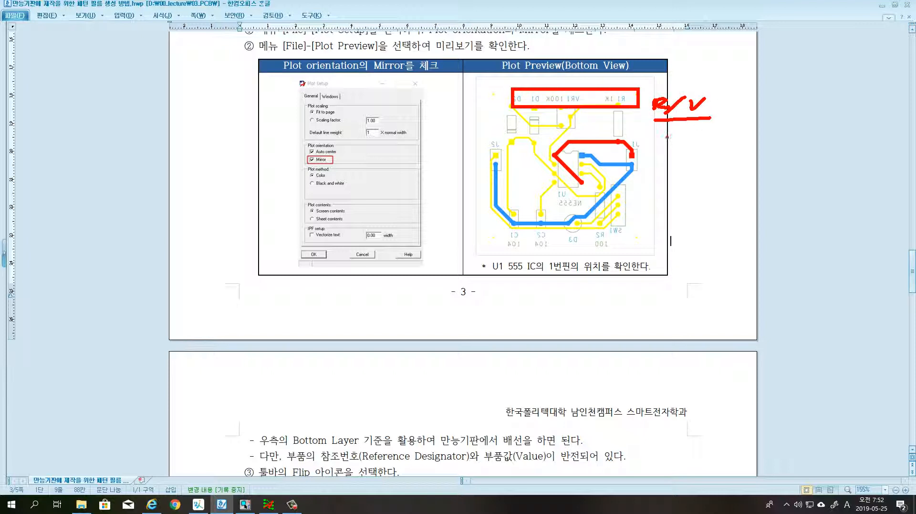
mouse_move(677, 143)
mouse_down()
mouse_move(679, 157)
mouse_move(697, 149)
mouse_move(692, 163)
mouse_move(710, 151)
mouse_up()
key(Escape)
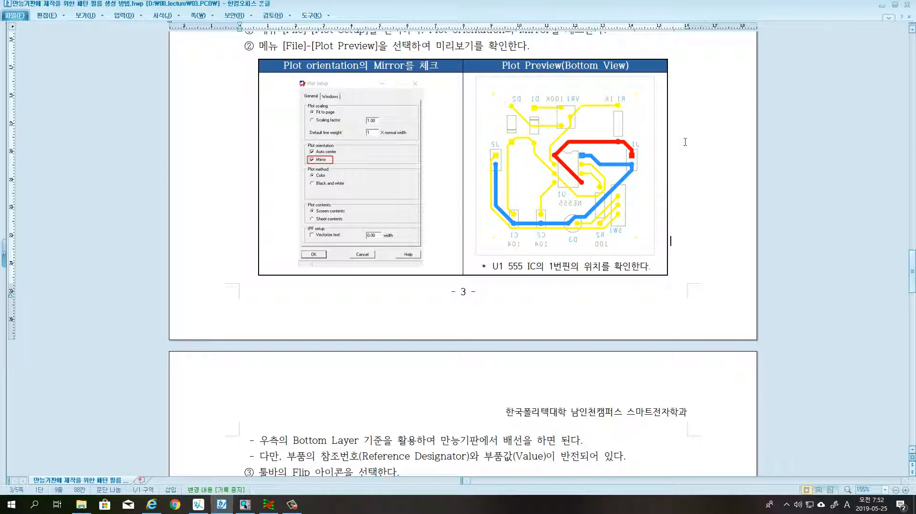
Read the page 4 instructions for Flip and for enabling CmpVal and RefDes on the Silkscreen_Bottom subclass in Color 192
scroll(553, 208, down, 5)
scroll(776, 334, down, 2)
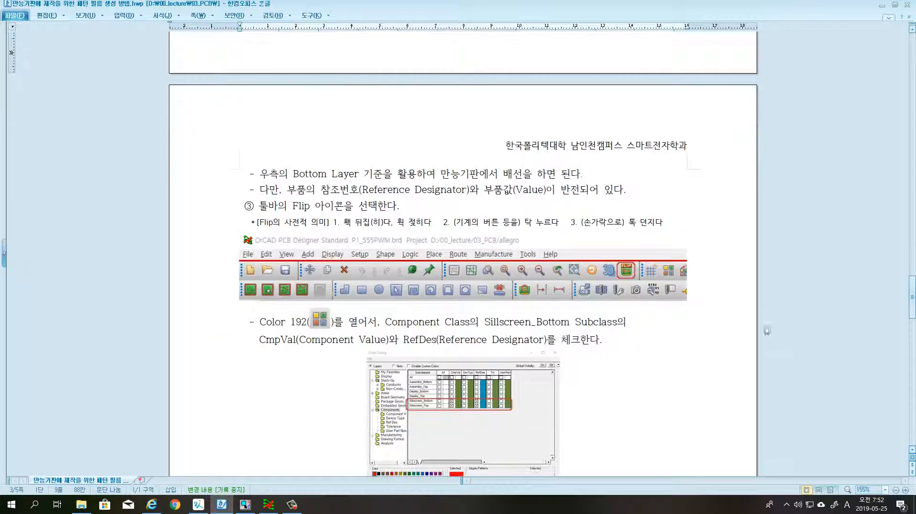
scroll(649, 285, down, 2)
scroll(650, 286, down, 1)
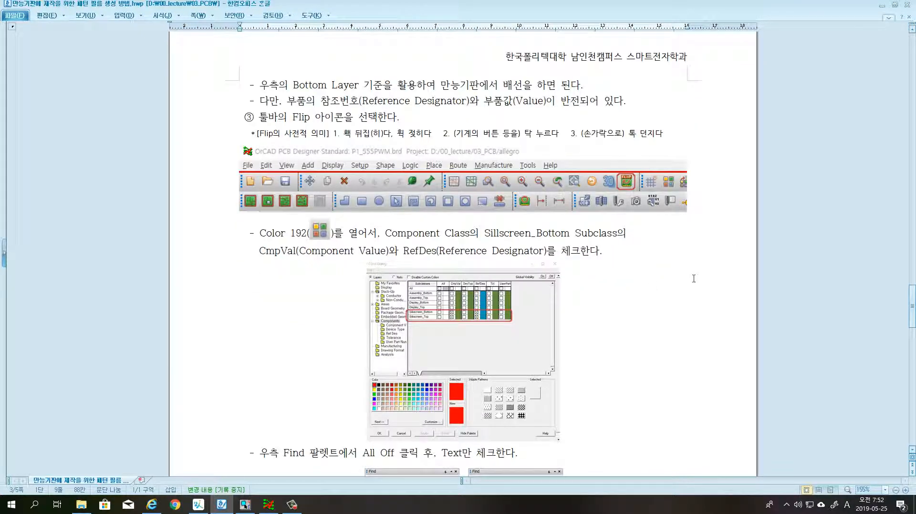
drag(621, 166, 638, 164)
mouse_move(242, 222)
mouse_down()
mouse_move(424, 258)
mouse_move(639, 266)
mouse_up()
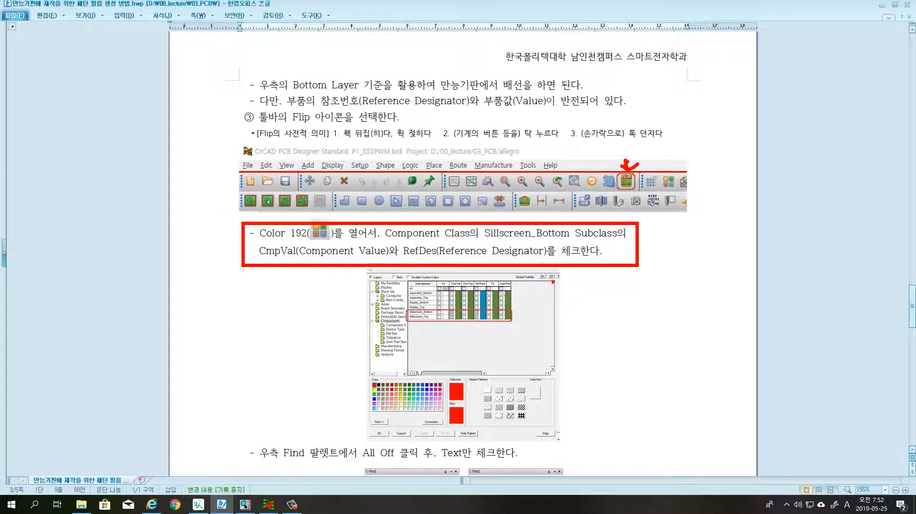
key(Escape)
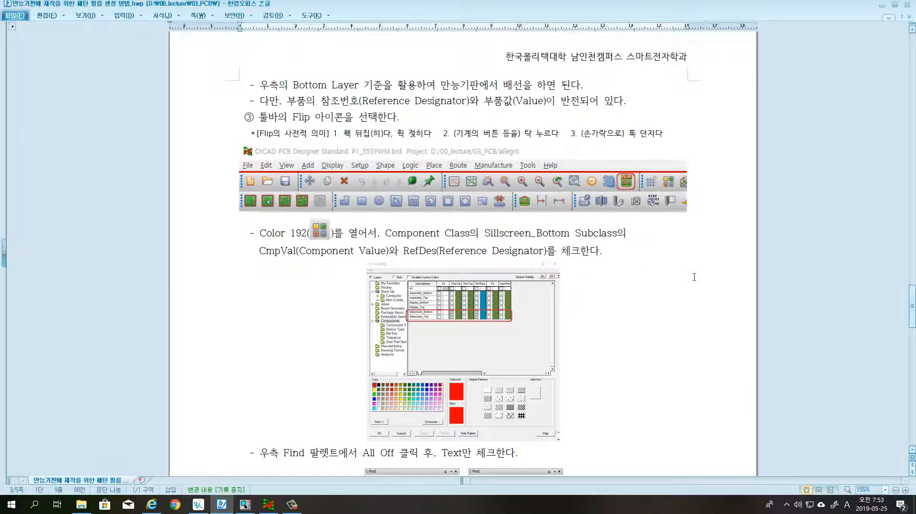
Review the Text-only Find filter setting and the instruction for mirroring the reference text of part R1
scroll(698, 304, down, 5)
scroll(698, 304, down, 3)
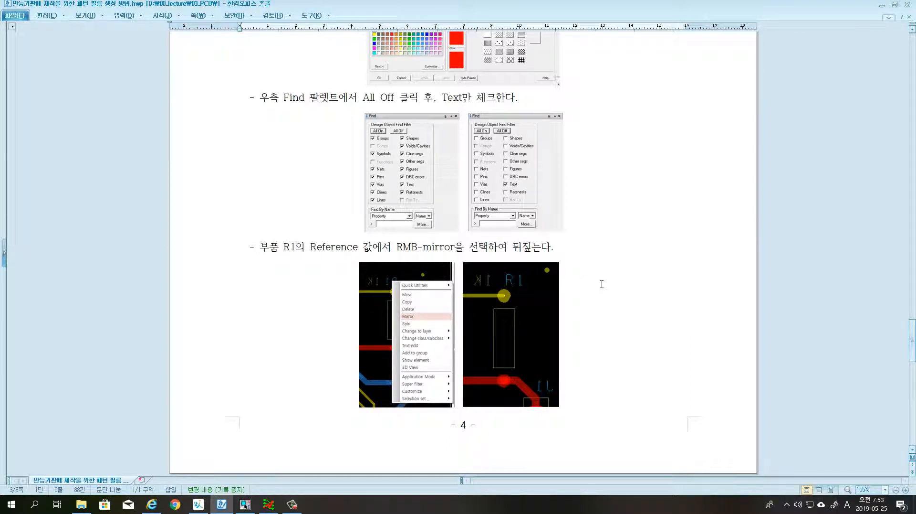
scroll(620, 307, down, 2)
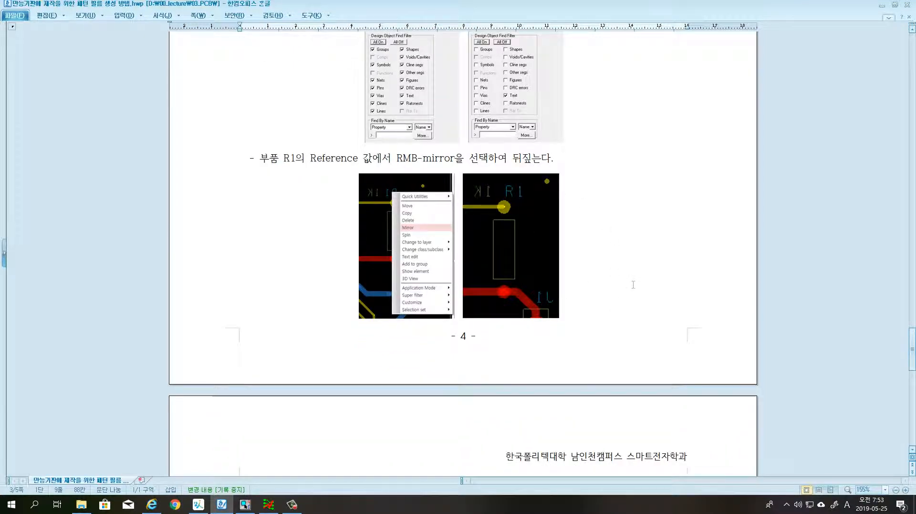
scroll(634, 284, up, 2)
Read the final page on plotting the corrected Bottom View and on placing and wiring parts from the Top and Bottom Views
scroll(634, 284, down, 10)
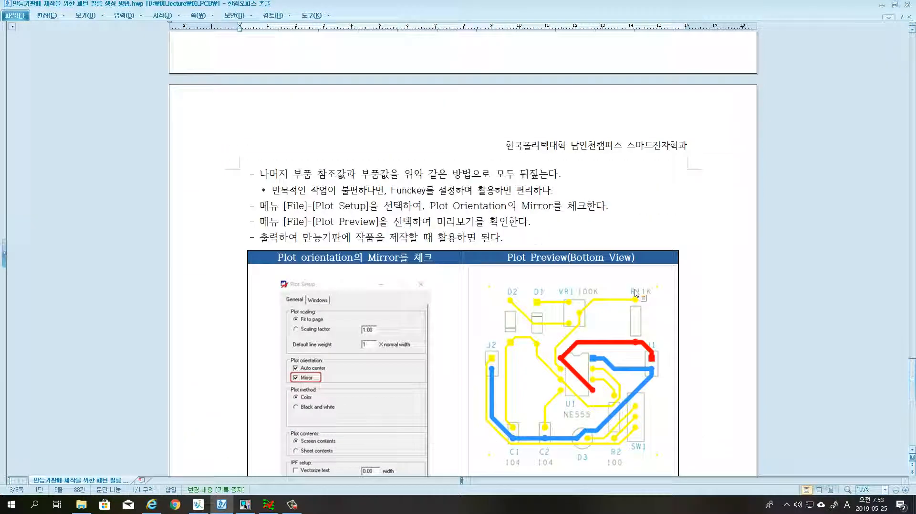
scroll(694, 288, down, 1)
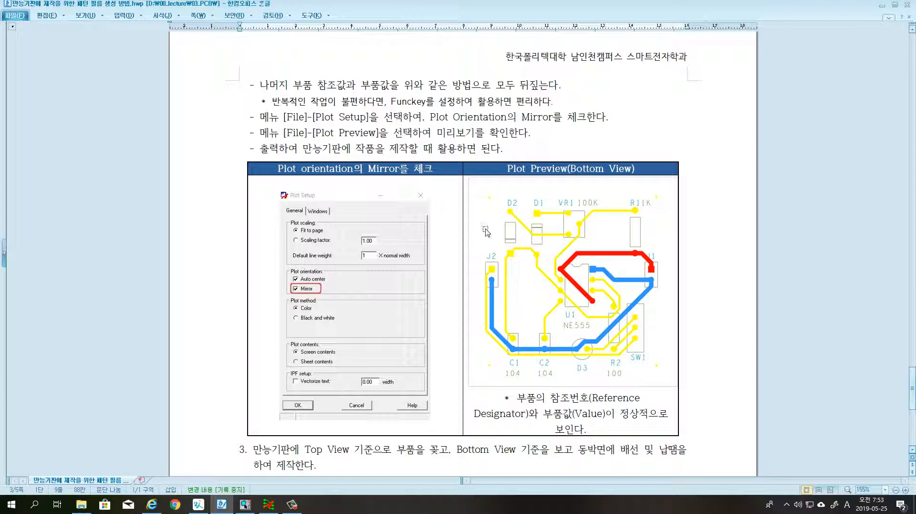
scroll(488, 229, down, 6)
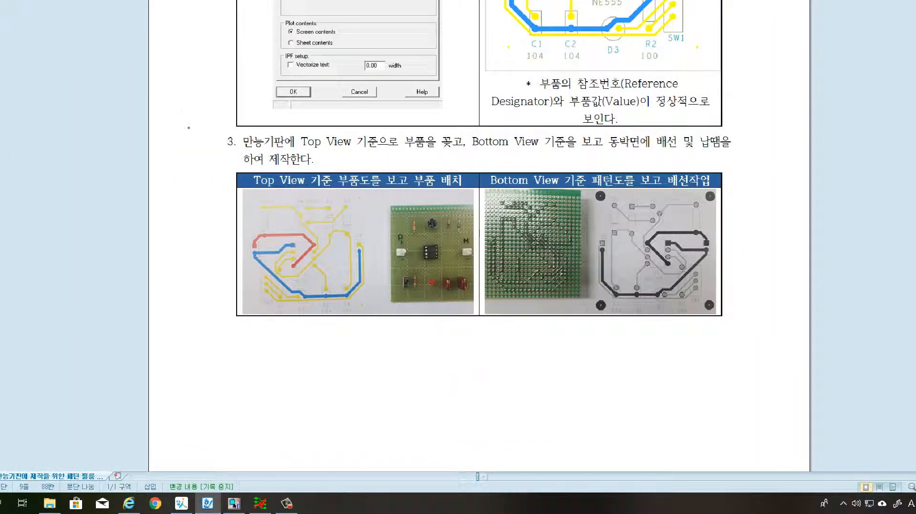
mouse_move(243, 166)
mouse_down()
mouse_move(253, 188)
mouse_move(478, 189)
mouse_up()
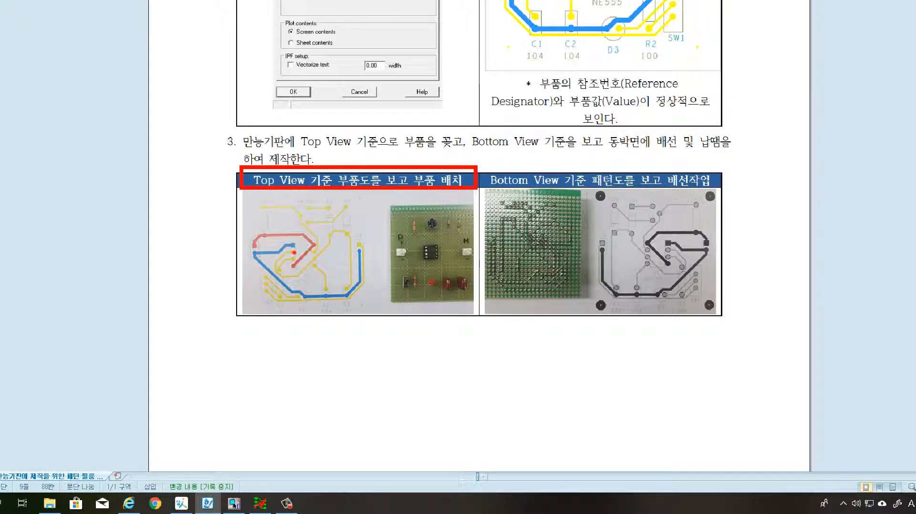
Examine the step 3 images on placing parts from the Top View and wiring the copper side from the Bottom View
drag(288, 237, 285, 242)
drag(364, 231, 393, 228)
mouse_move(483, 163)
mouse_down()
mouse_move(536, 188)
mouse_move(715, 189)
mouse_up()
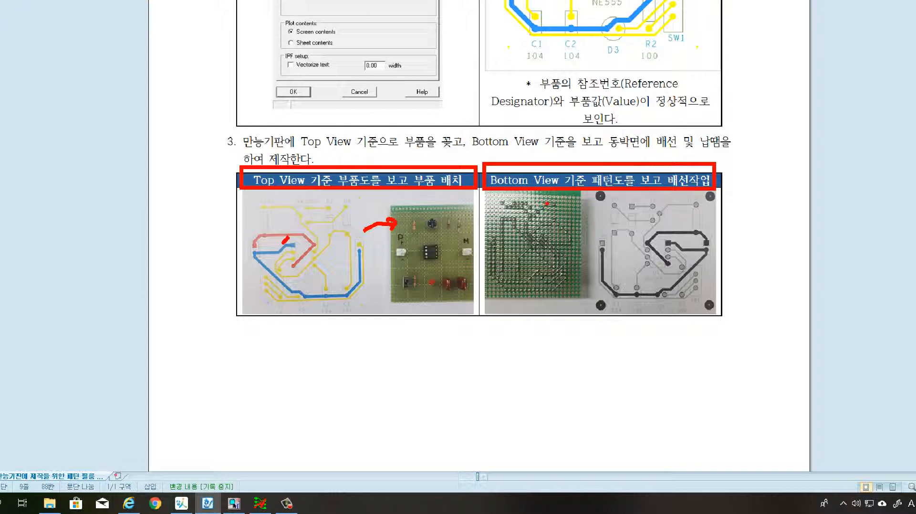
drag(544, 203, 531, 216)
mouse_move(673, 206)
mouse_down()
mouse_move(690, 205)
mouse_move(660, 213)
mouse_up()
key(Escape)
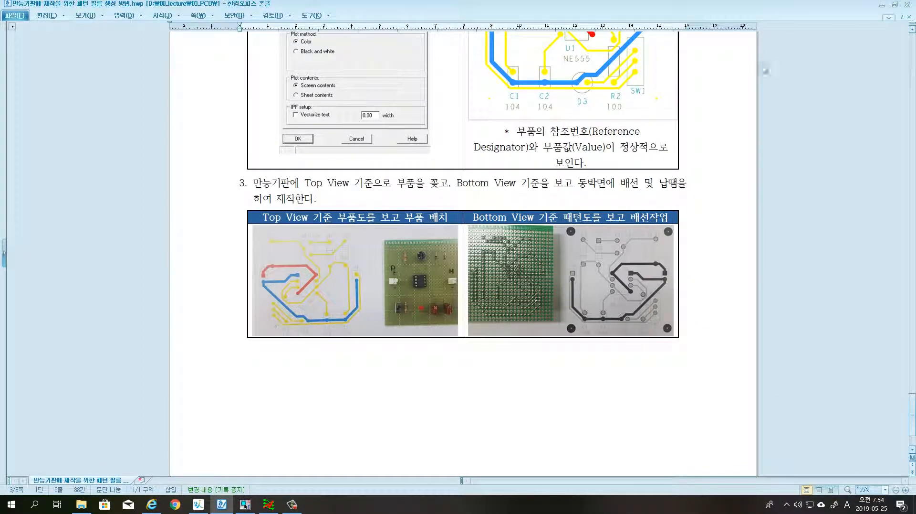
Switch to OrCAD PCB Designer and delete the GND trace running from the IC's square pin down to the lower GND line
click(883, 5)
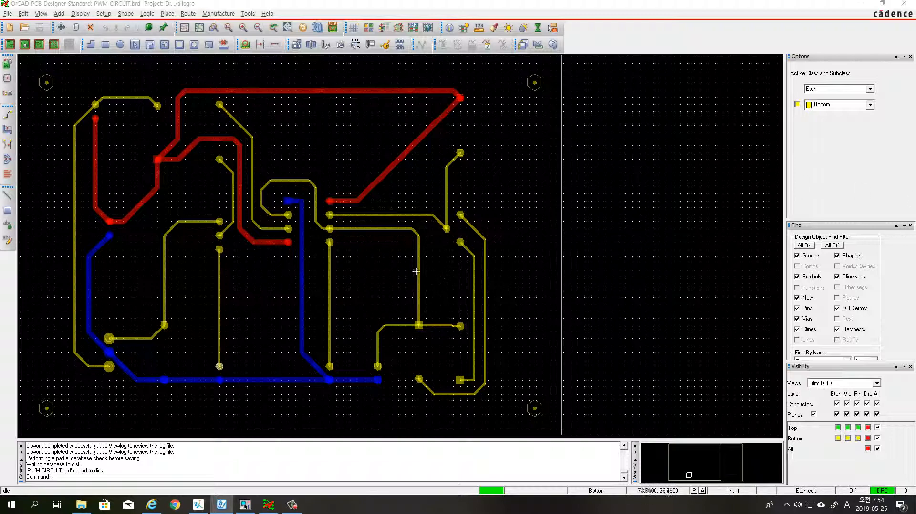
scroll(304, 213, up, 2)
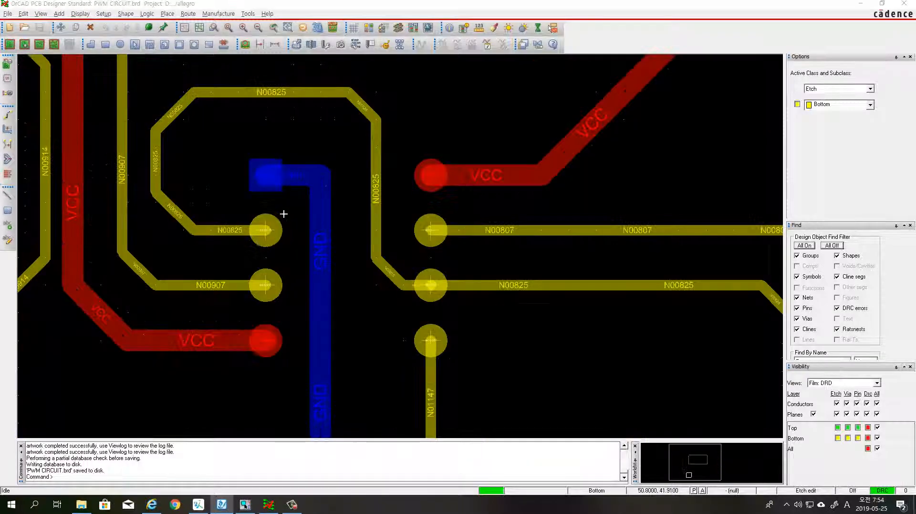
scroll(317, 180, down, 3)
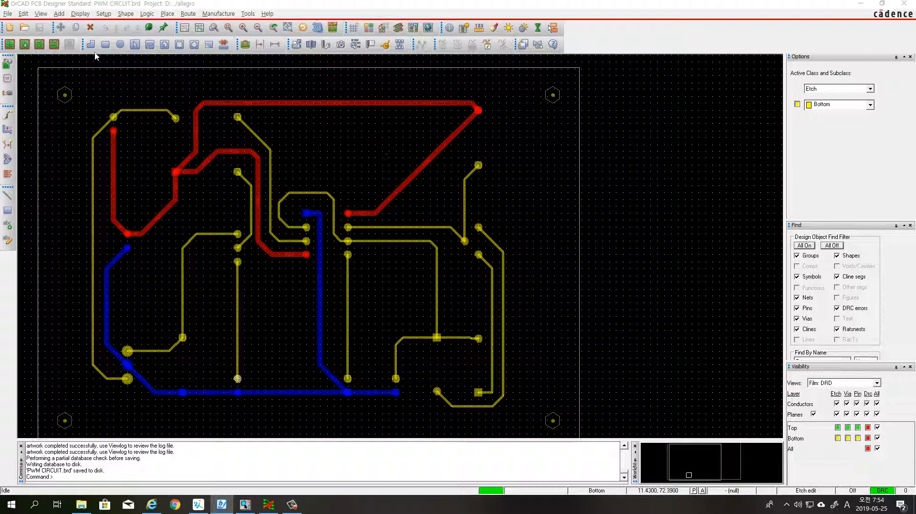
click(91, 27)
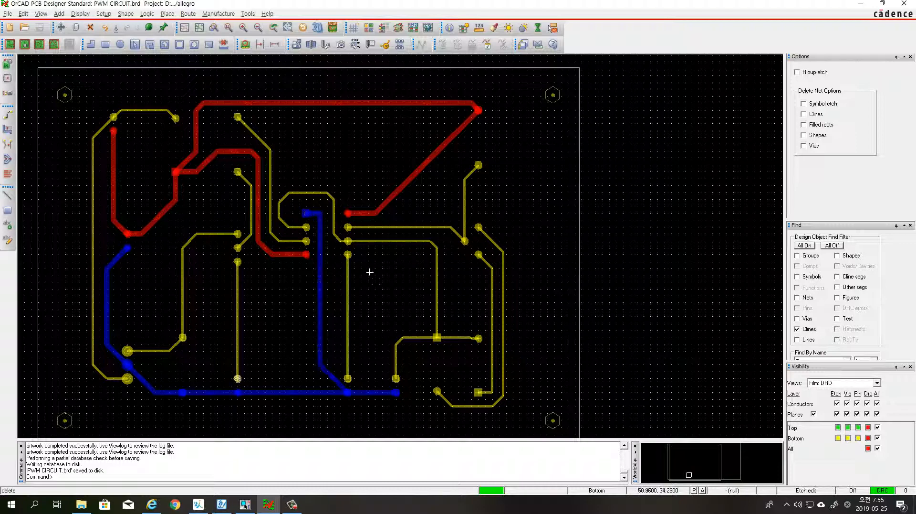
click(804, 245)
click(833, 246)
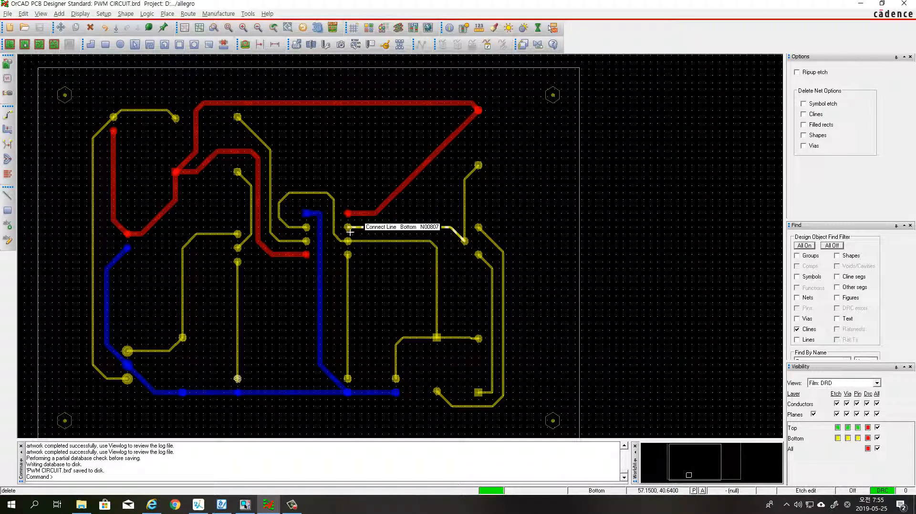
double_click(323, 239)
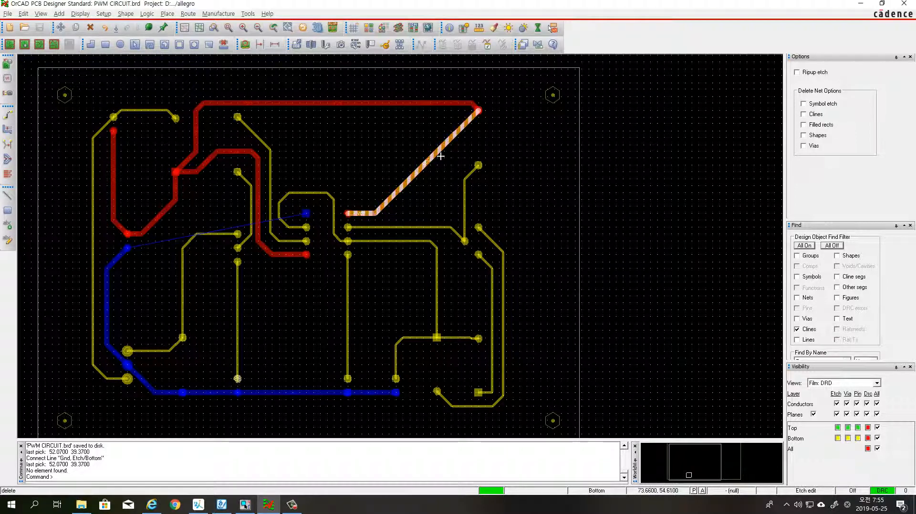
right_click(392, 128)
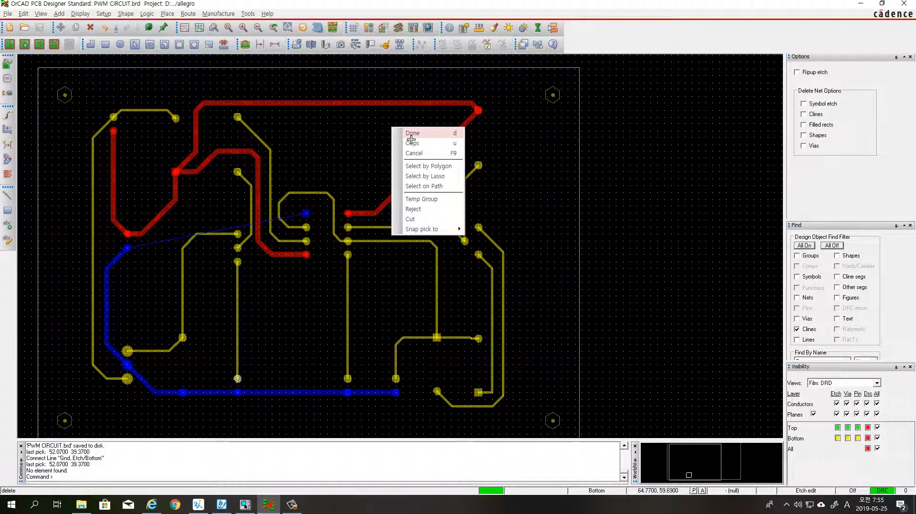
click(411, 136)
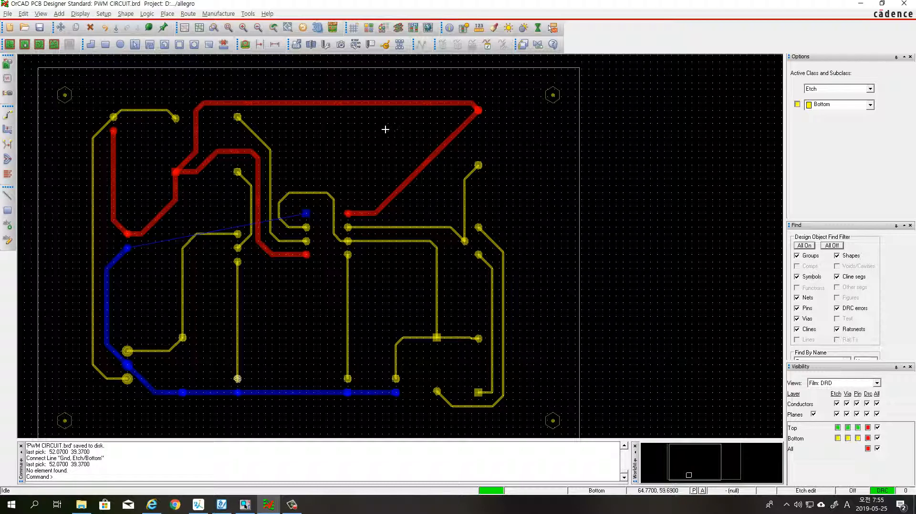
Route a new GND trace on the Bottom layer from the IC's square pin, between its pin columns, to the lower GND line
click(8, 114)
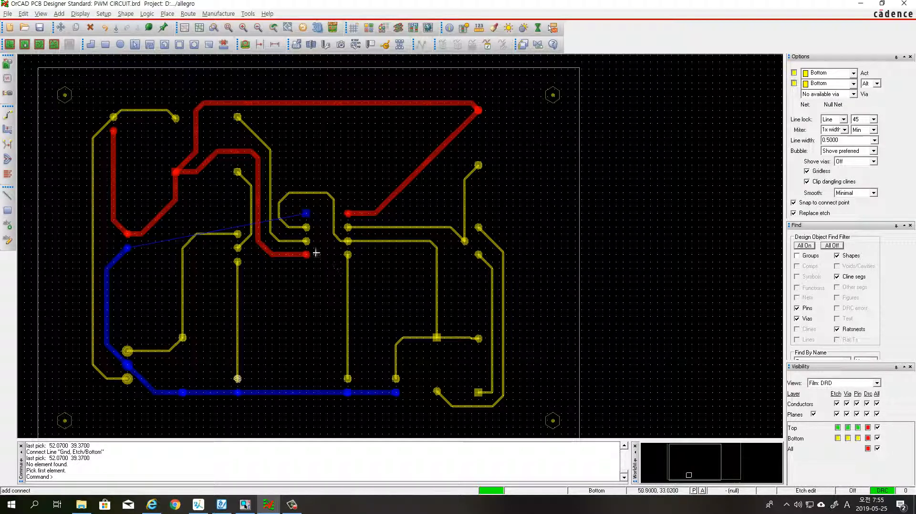
click(306, 213)
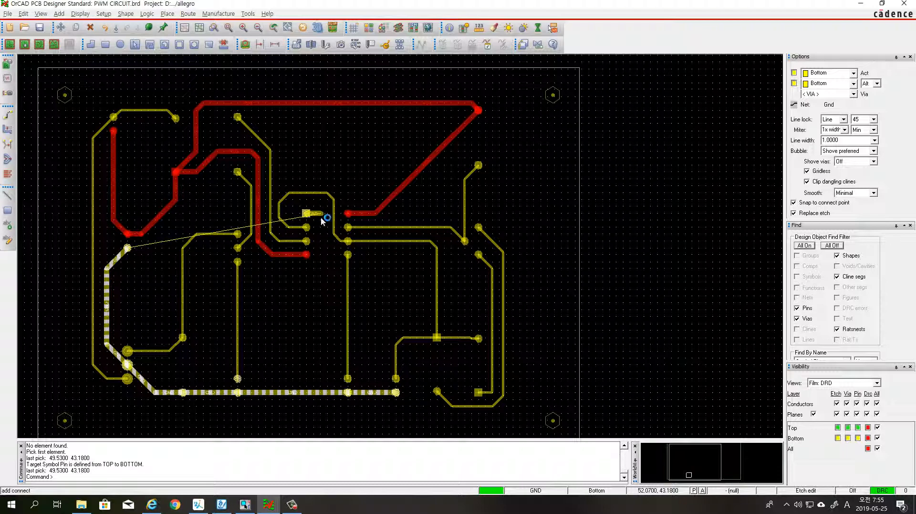
click(322, 220)
click(327, 221)
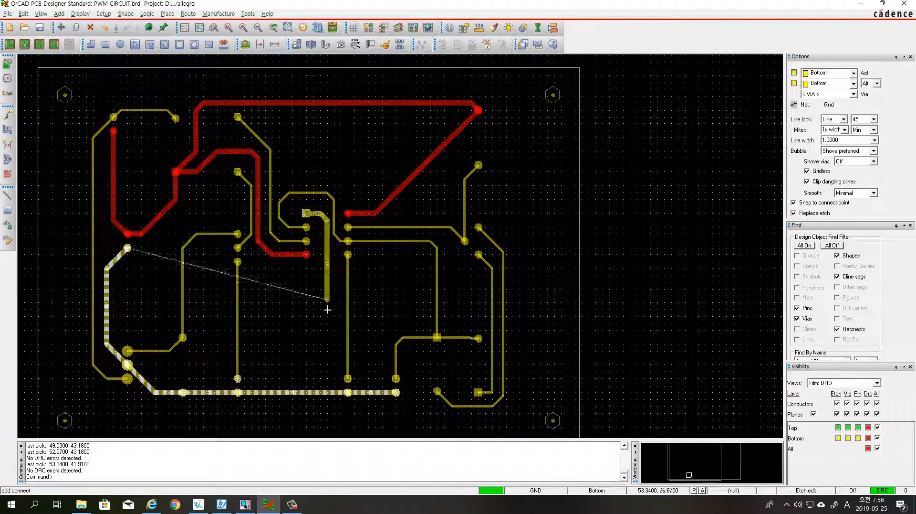
click(328, 376)
click(337, 383)
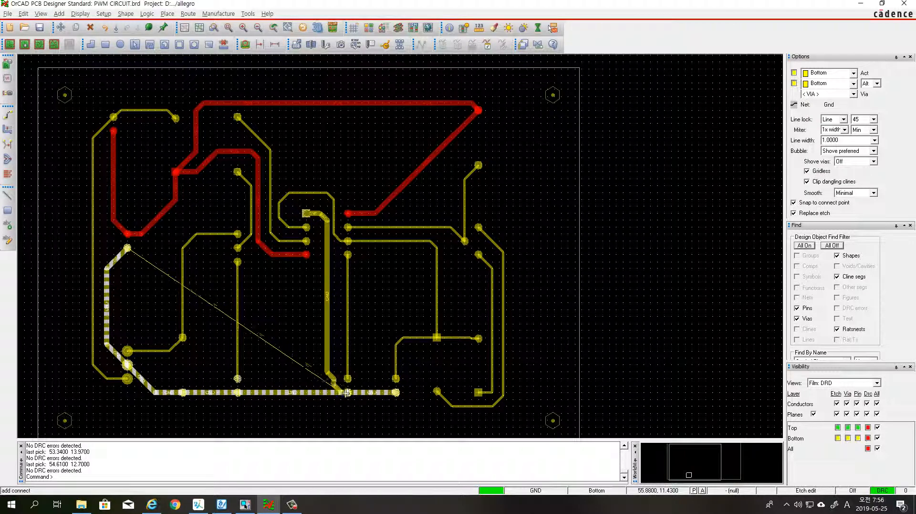
click(346, 392)
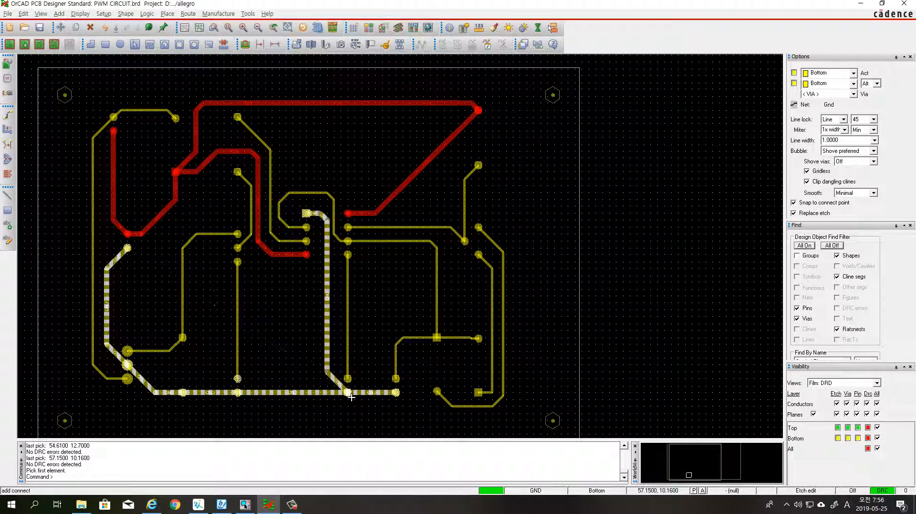
right_click(655, 237)
click(666, 240)
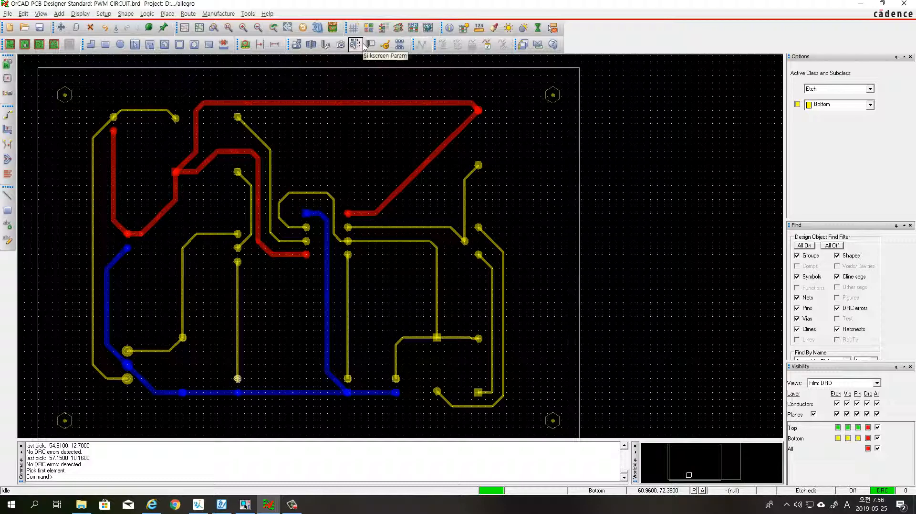
Open the Artwork Control Form, expand the BOTTOM film's subclass list, and switch the board view to Film: BOTTOM
click(219, 14)
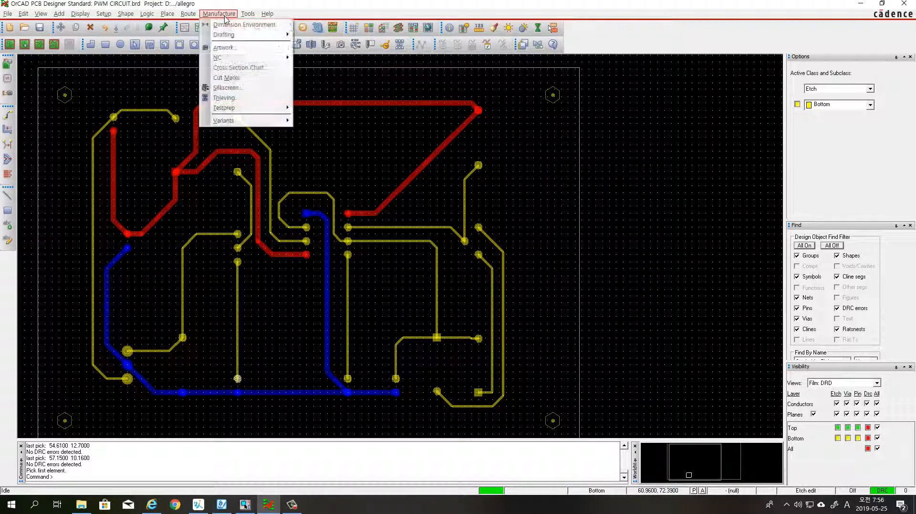
click(233, 48)
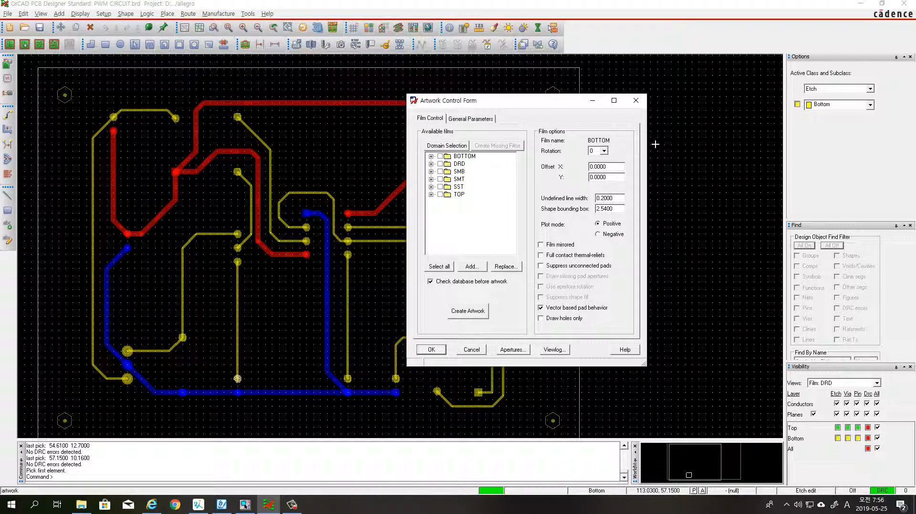
click(431, 157)
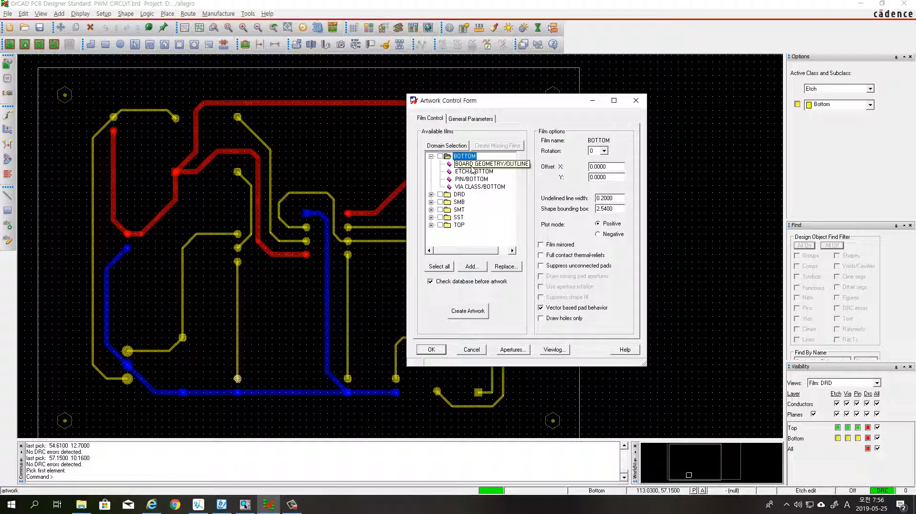
drag(411, 170, 355, 170)
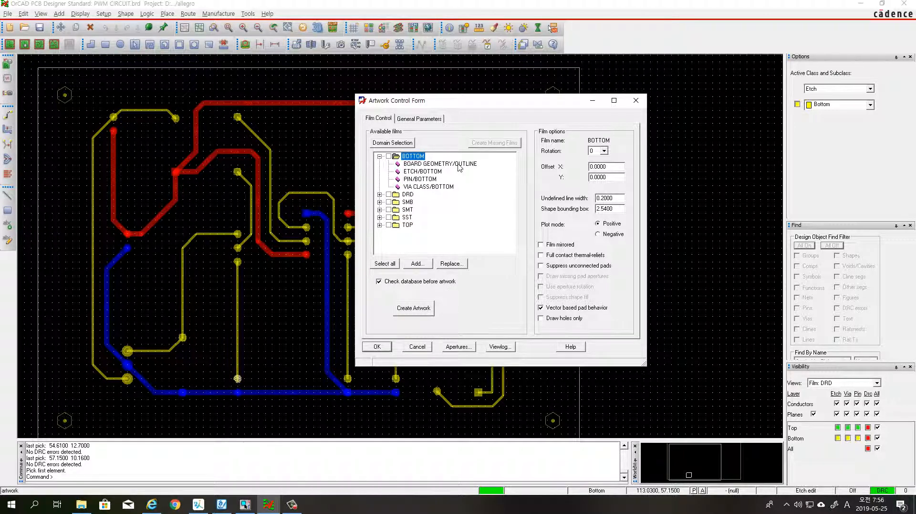
click(877, 383)
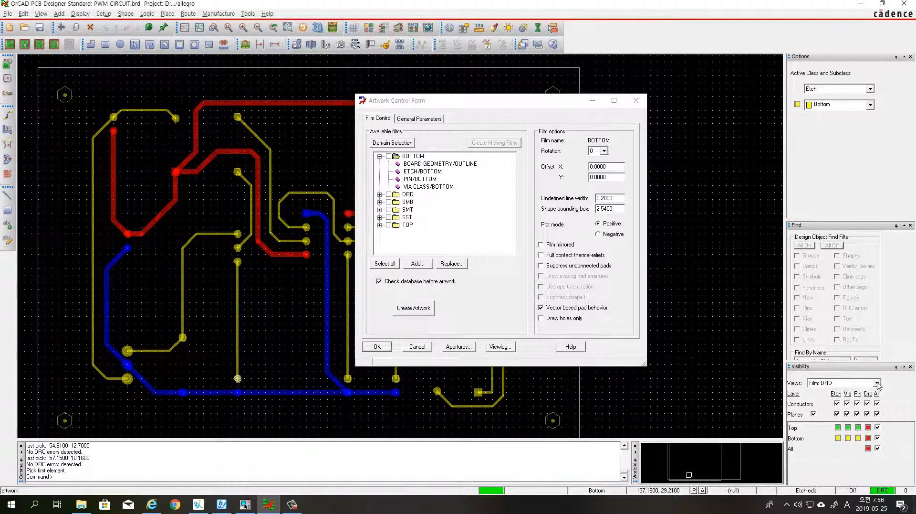
click(825, 404)
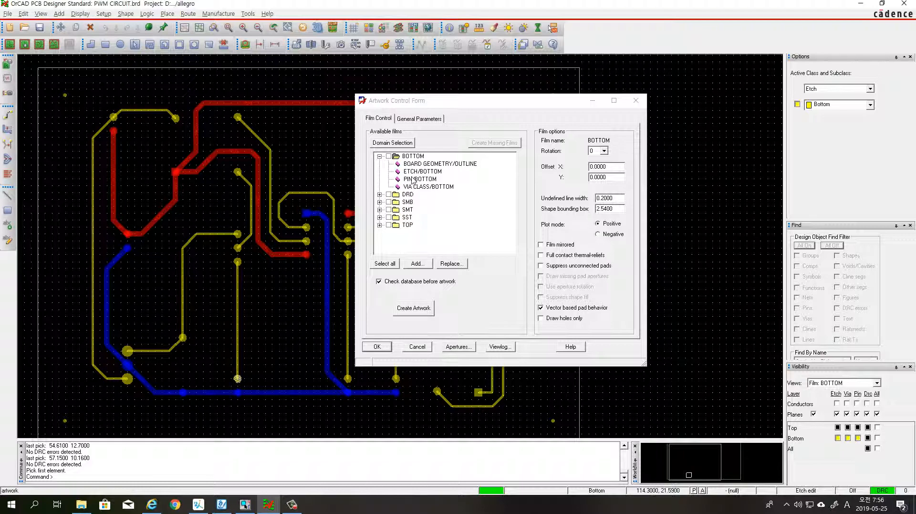
Add the PACKAGE GEOMETRY/SILKSCREEN_TOP subclass to the BOTTOM film
click(421, 164)
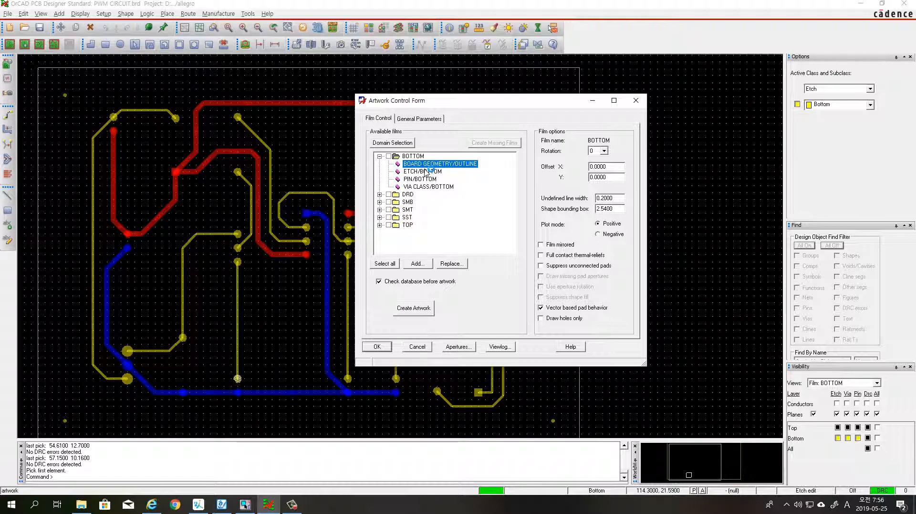
right_click(427, 173)
click(435, 177)
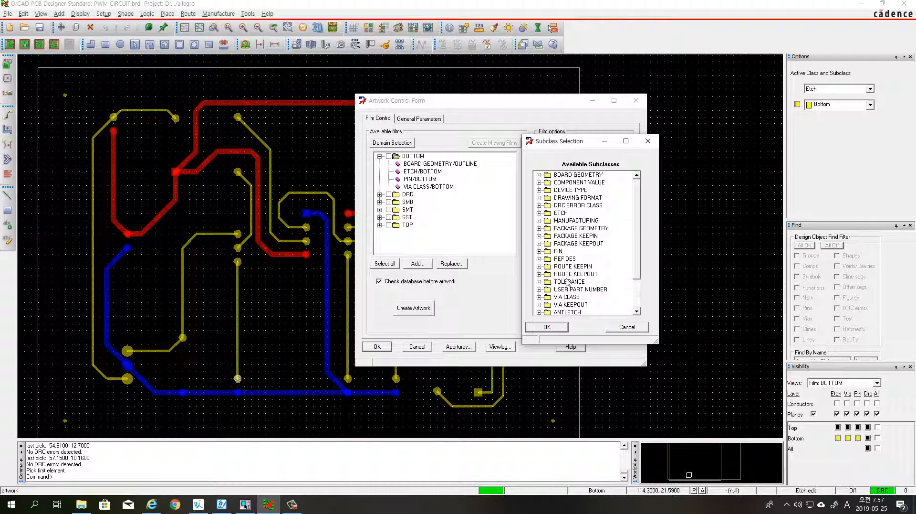
click(540, 229)
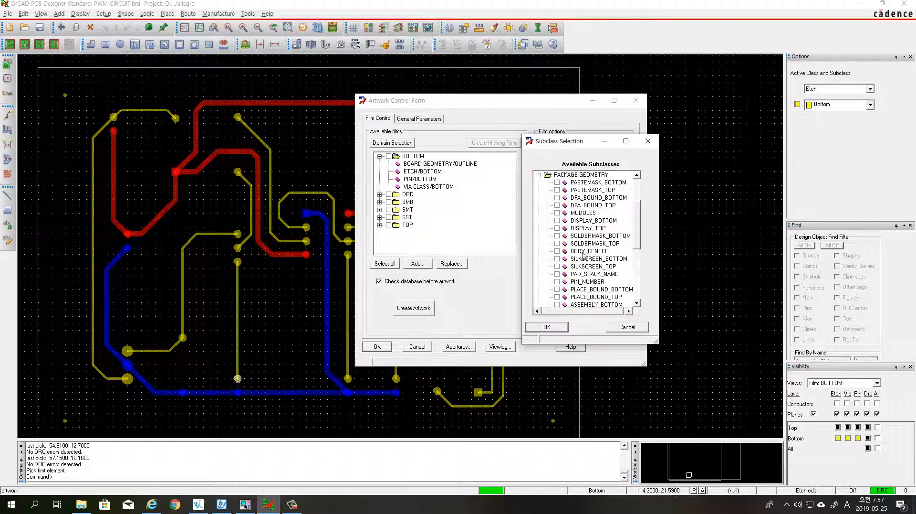
click(557, 266)
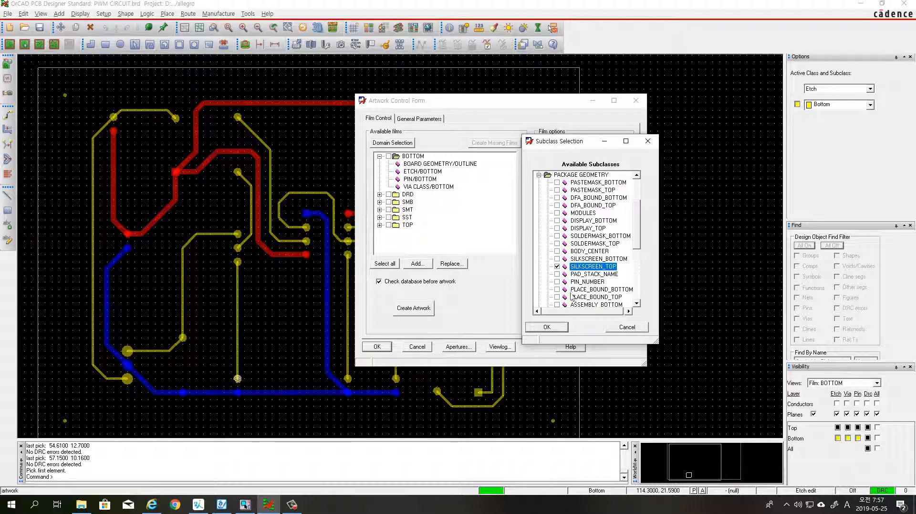
click(553, 325)
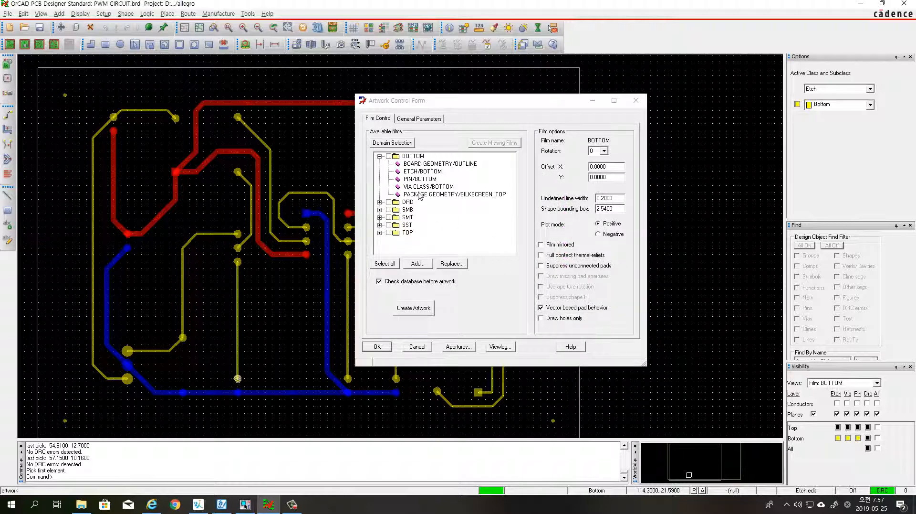
Add the COMPONENT VALUE/SILKSCREEN_TOP and REF DES/SILKSCREEN_TOP subclasses to the BOTTOM film
click(436, 166)
right_click(436, 166)
click(456, 175)
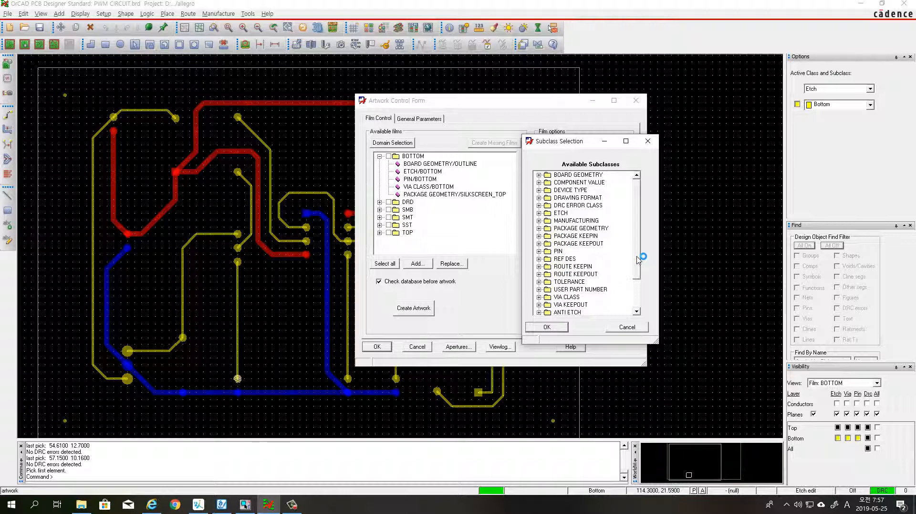
click(539, 181)
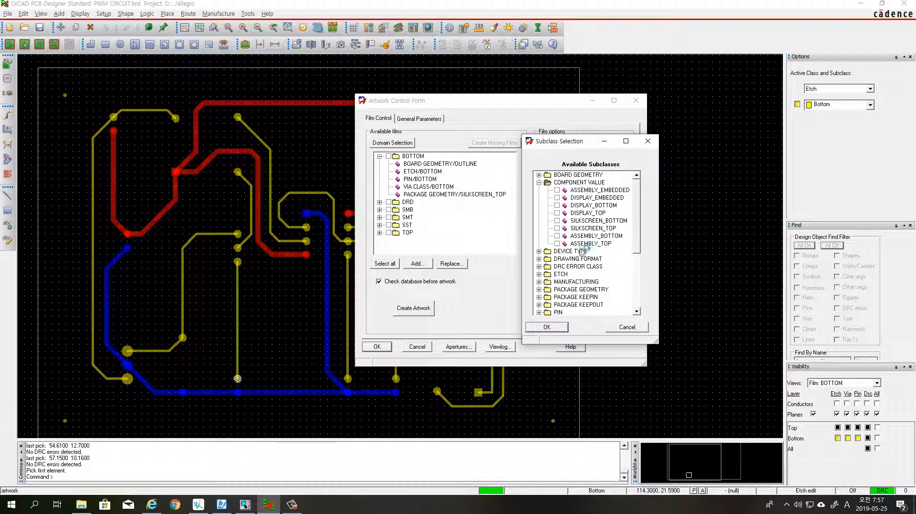
click(563, 228)
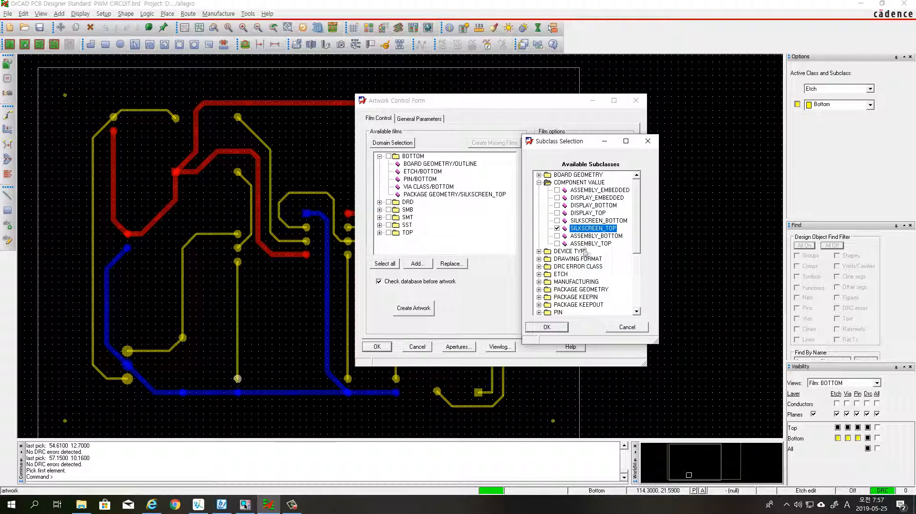
scroll(638, 264, down, 1)
scroll(639, 264, down, 2)
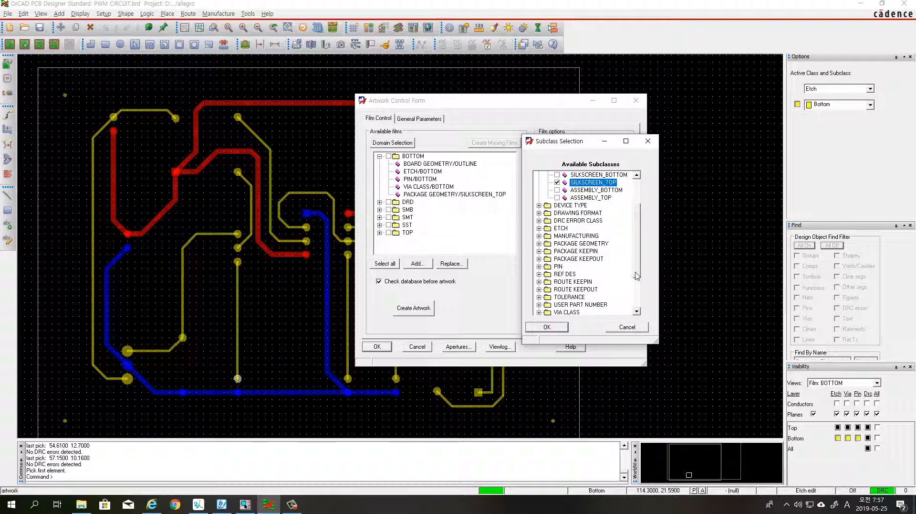
double_click(565, 265)
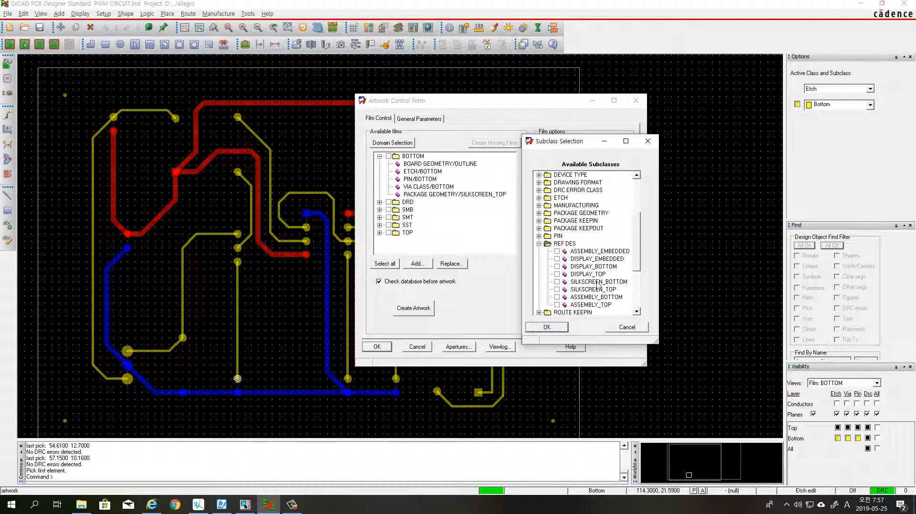
click(557, 289)
click(564, 329)
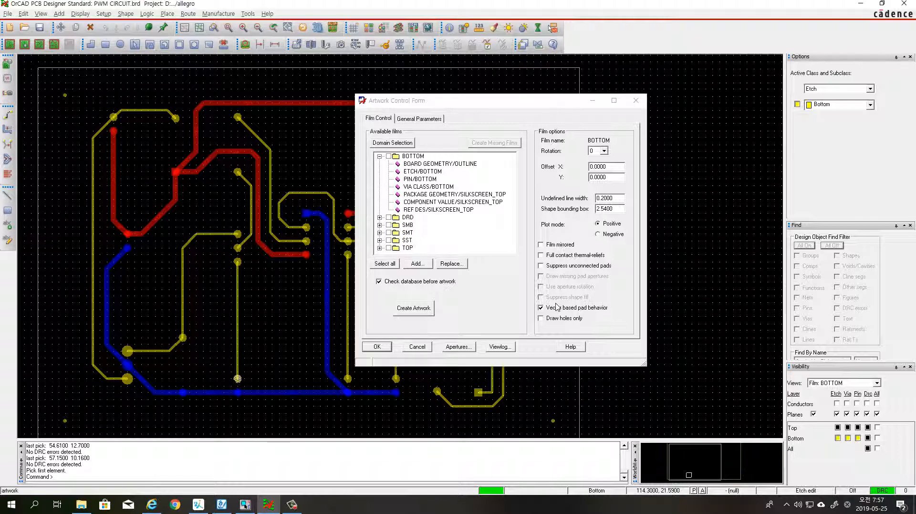
Select the BOTTOM film for output and create its artwork
click(389, 157)
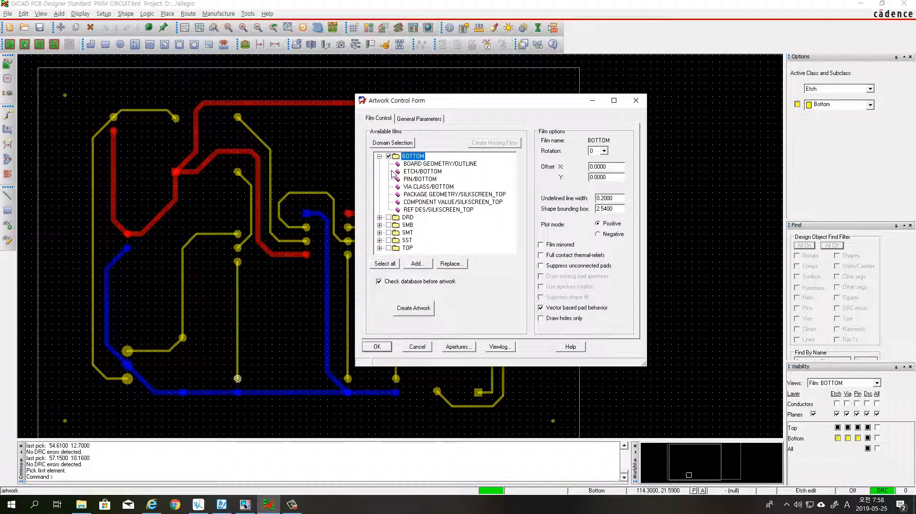
click(417, 309)
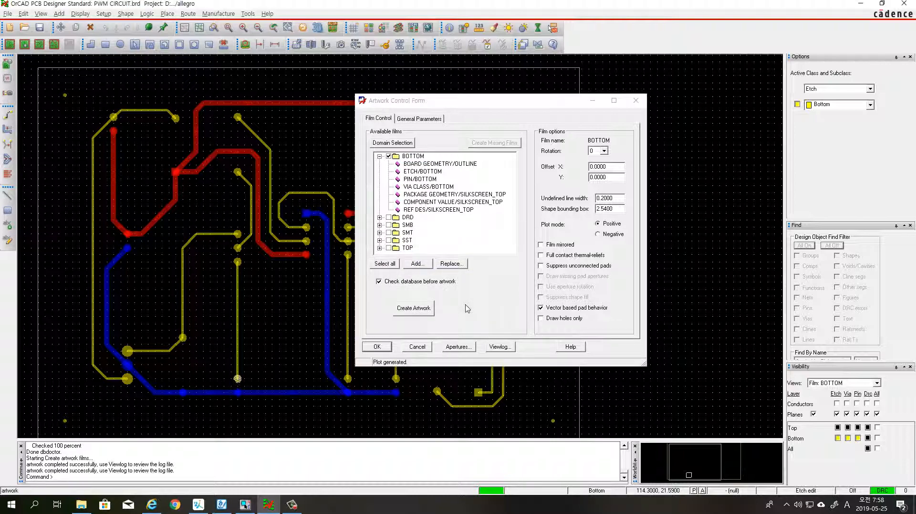
Close the Artwork Control Form and refresh the board view by switching to Film: DRD and back to Film: BOTTOM
click(636, 101)
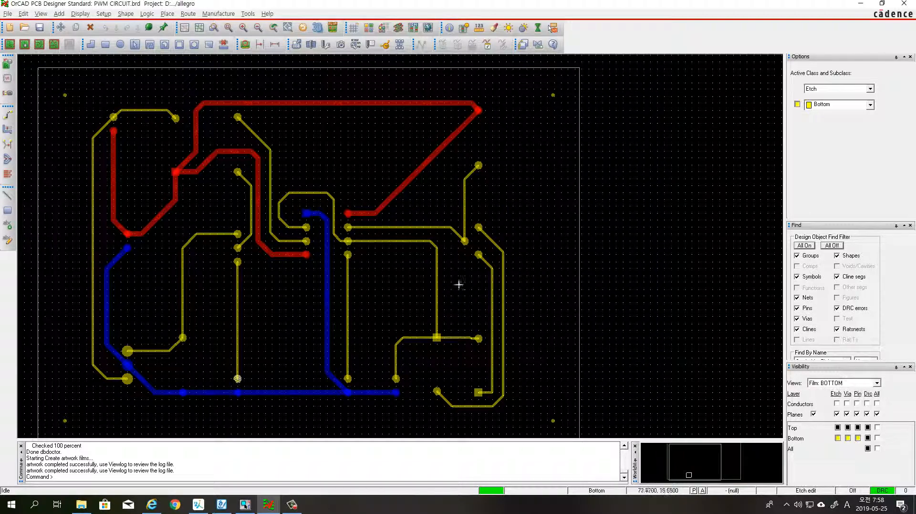
click(876, 382)
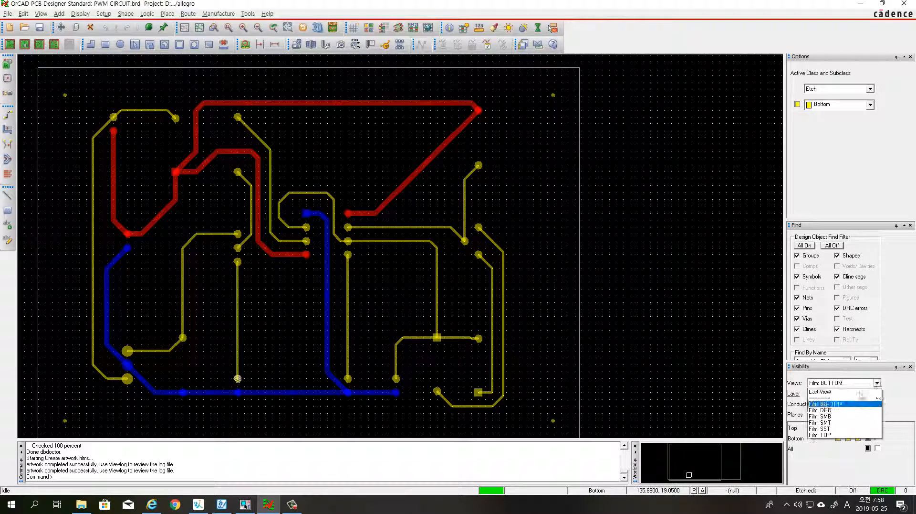
click(831, 406)
click(877, 382)
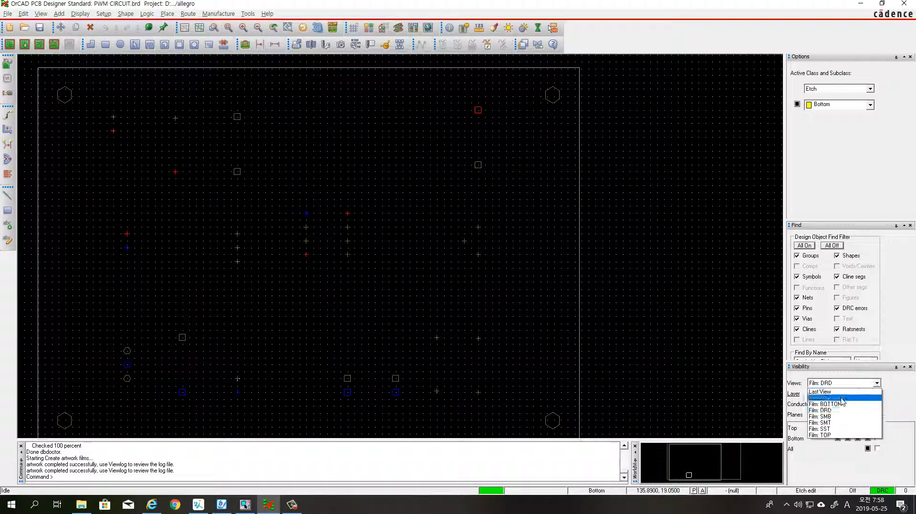
click(841, 405)
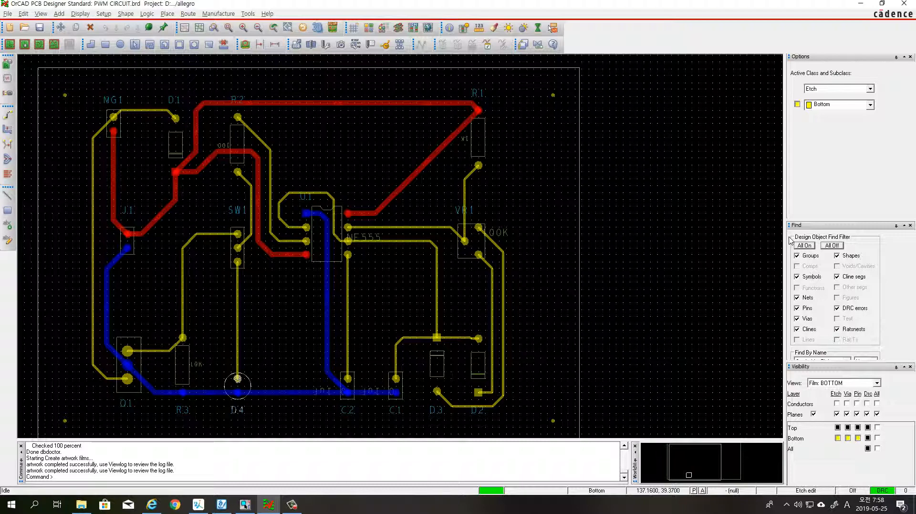
Set the plot orientation to mirrored in Plot Setup, with auto centering, fit-to-page scaling and colour output
click(9, 14)
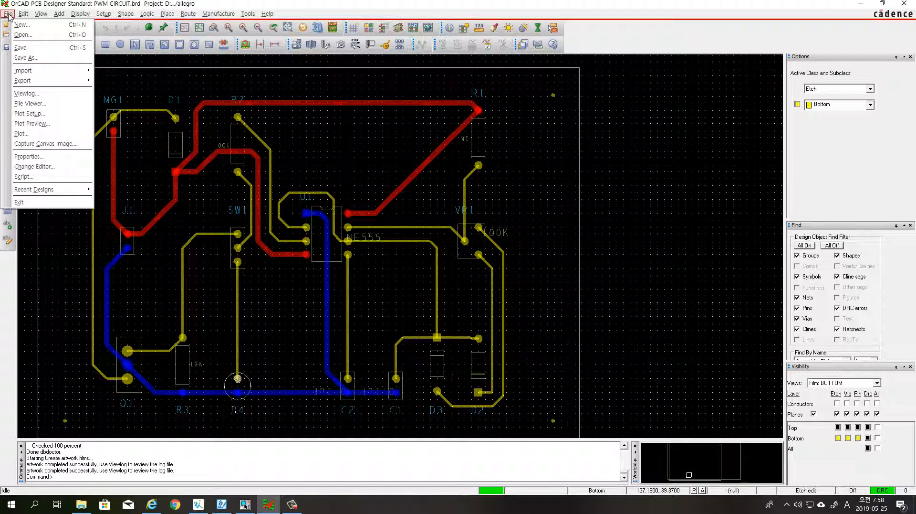
click(36, 114)
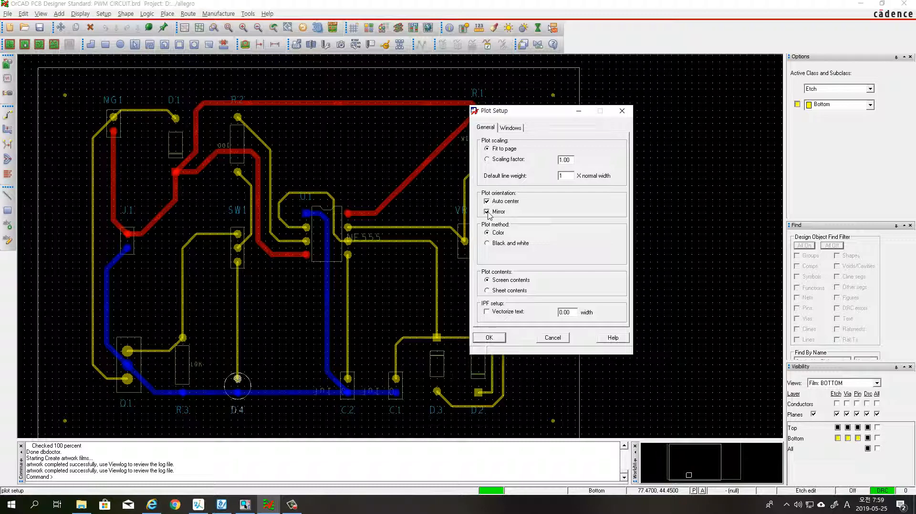
click(489, 337)
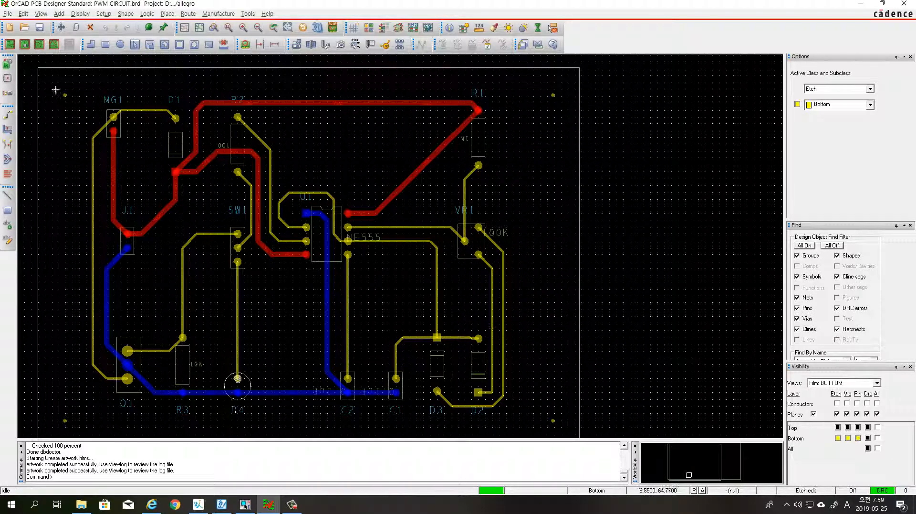
Preview the mirrored bottom-film plot, examine the orientation of its traces and component labels, and close the preview
click(12, 14)
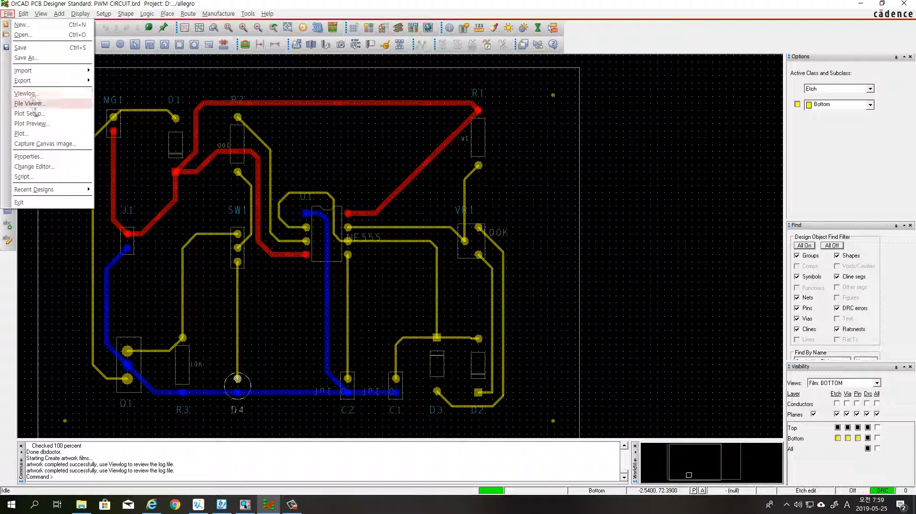
click(32, 123)
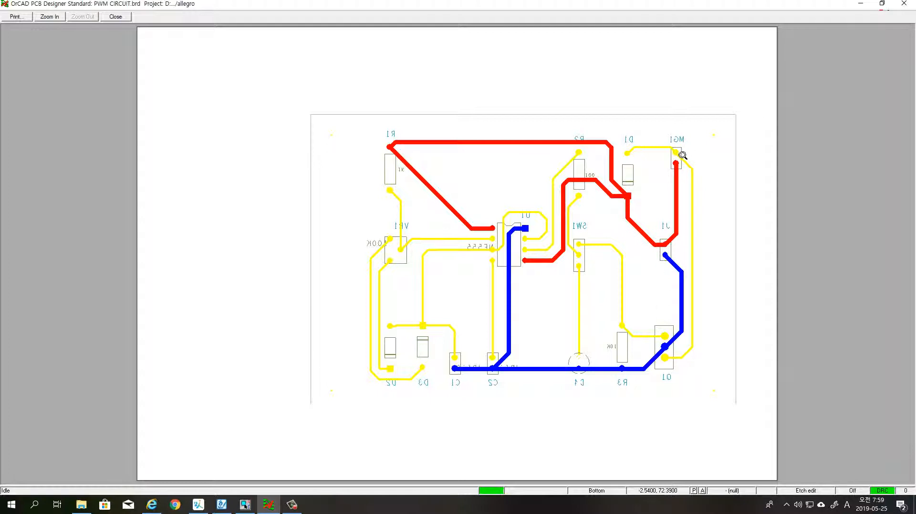
click(116, 17)
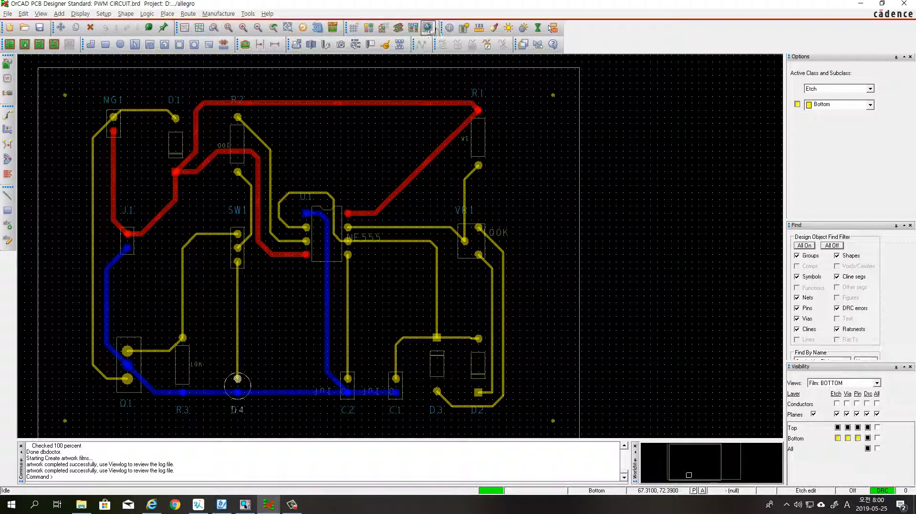
Flip the board view and enable the Silkscreen_Bottom component values and reference designators in the Color Dialog's Components category
click(333, 29)
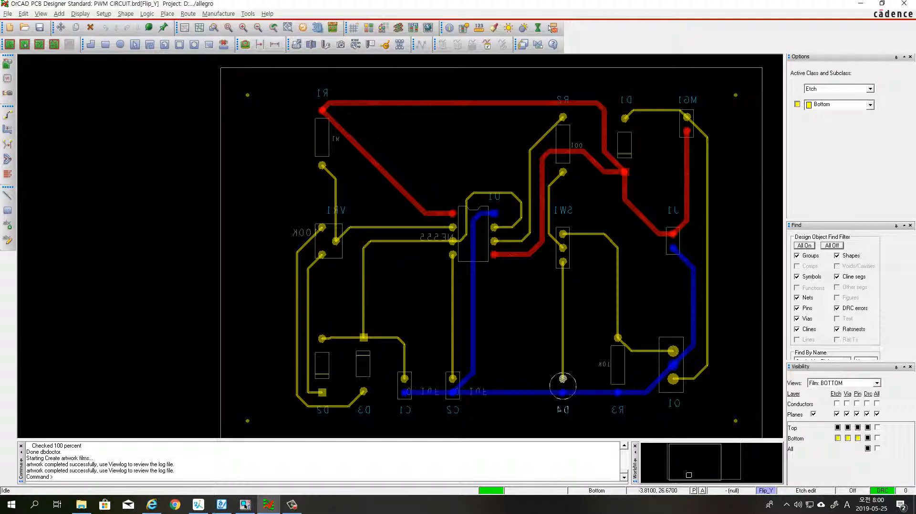
click(369, 27)
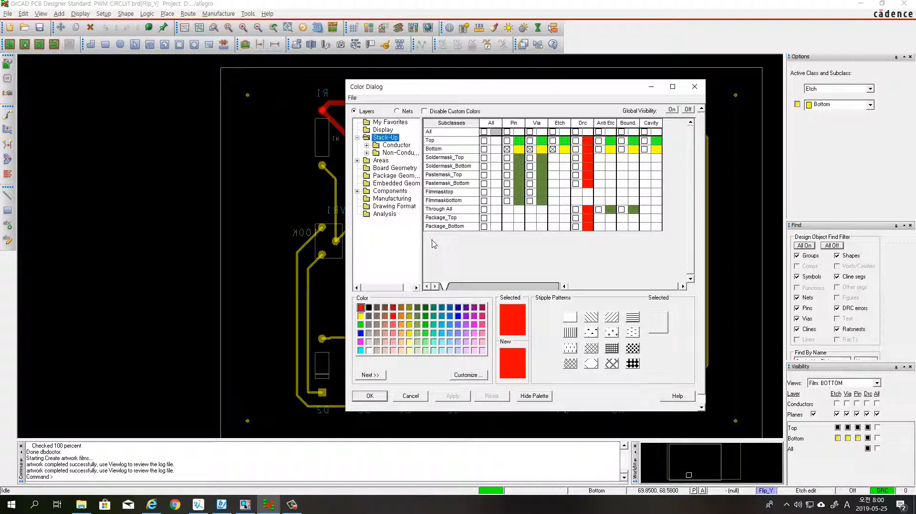
click(390, 191)
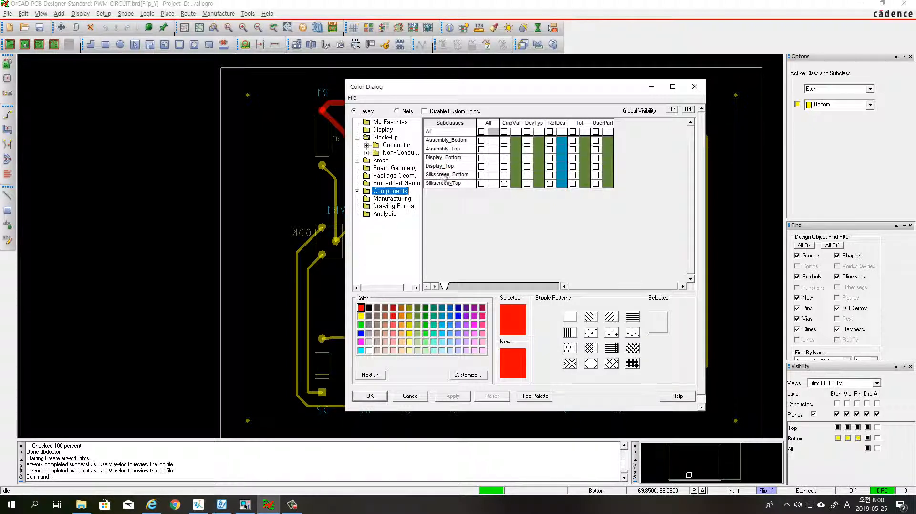
click(504, 175)
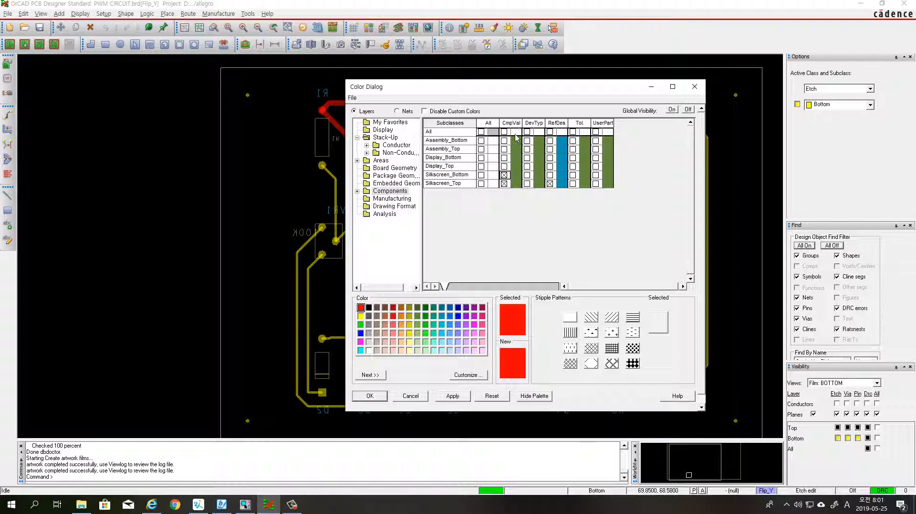
click(550, 175)
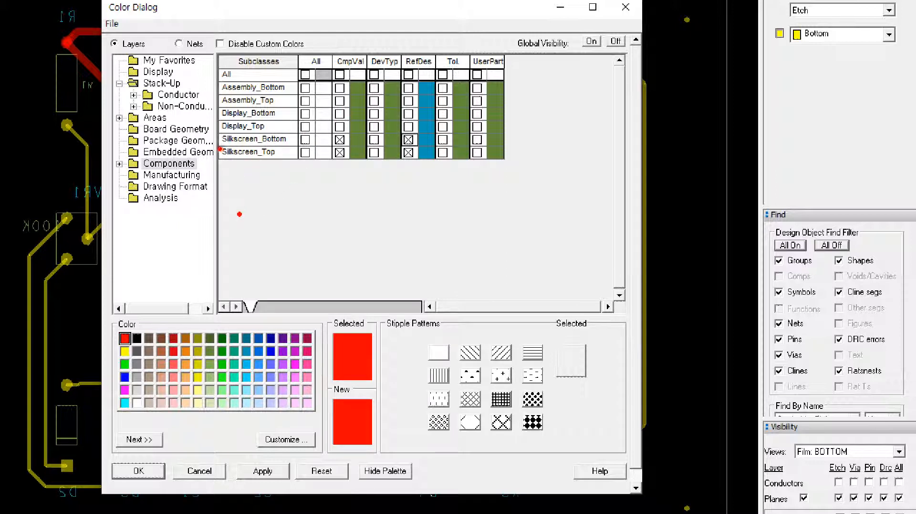
mouse_move(221, 146)
ctrl+mouse_down()
mouse_move(368, 162)
mouse_move(521, 163)
ctrl+mouse_up()
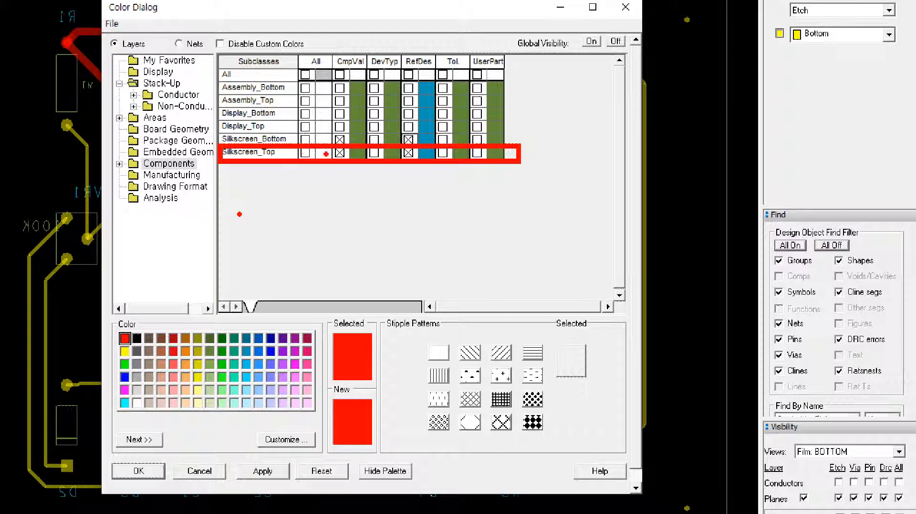
drag(336, 147, 343, 155)
drag(344, 148, 330, 157)
mouse_move(406, 148)
mouse_down()
mouse_move(420, 159)
mouse_move(405, 159)
mouse_up()
drag(354, 14, 657, 17)
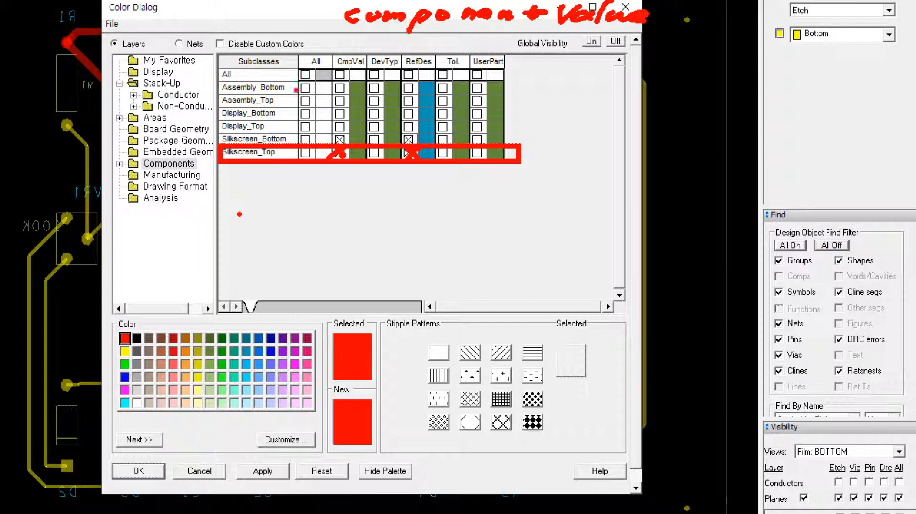
drag(424, 51, 458, 44)
drag(345, 48, 366, 37)
mouse_move(454, 39)
mouse_down()
mouse_move(463, 43)
mouse_move(455, 48)
mouse_move(490, 49)
mouse_move(560, 39)
mouse_move(573, 50)
mouse_move(664, 46)
mouse_up()
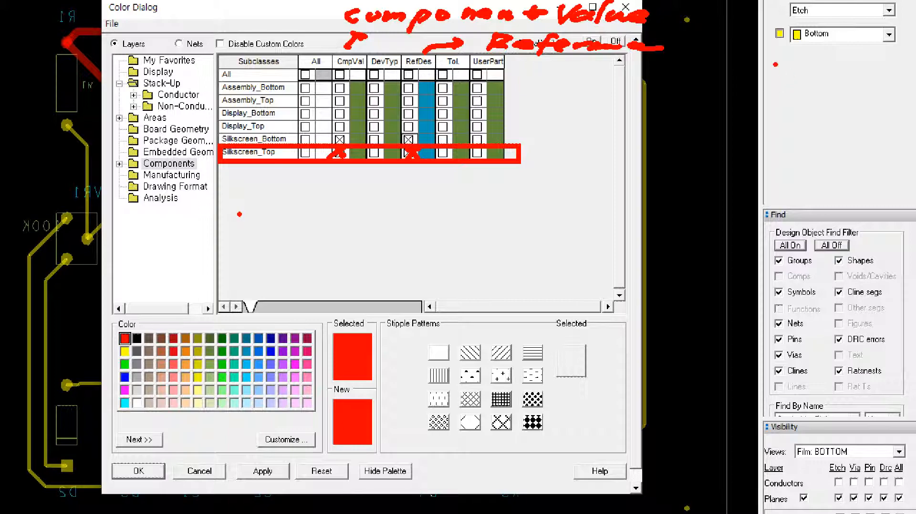
drag(555, 75, 623, 74)
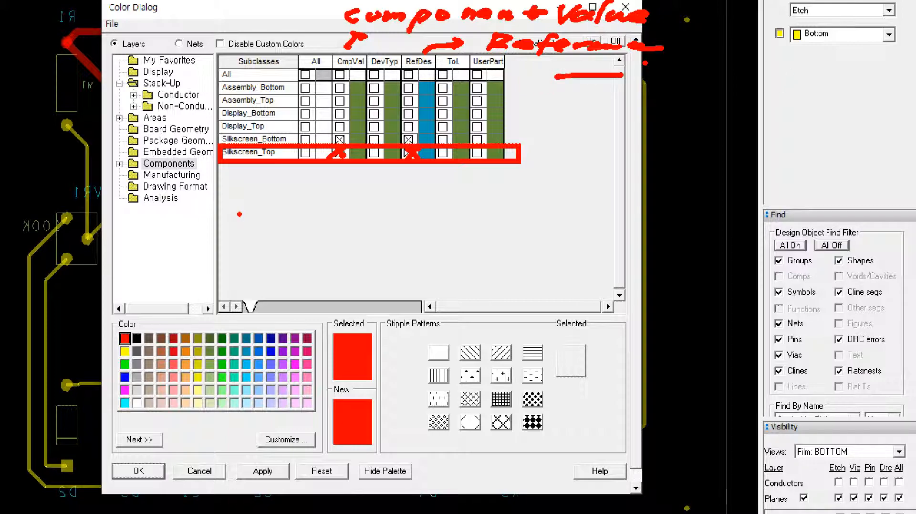
key(Escape)
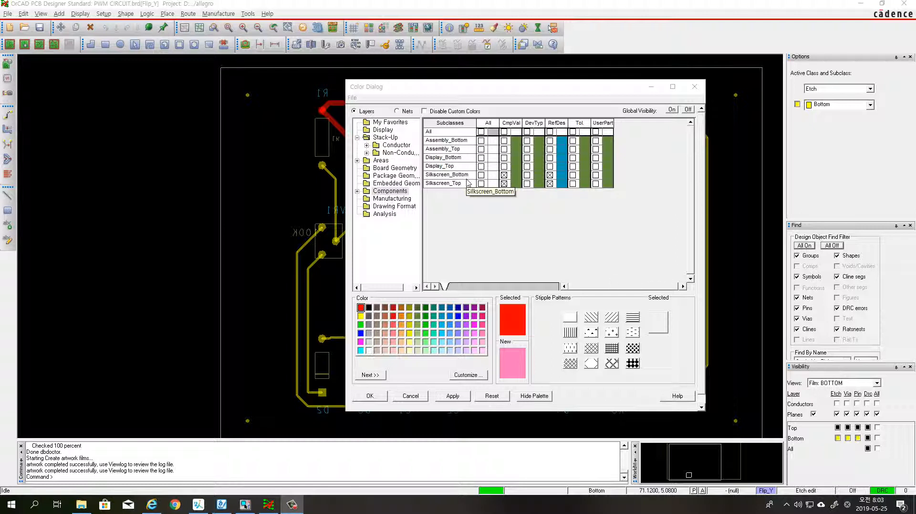
Apply the Silkscreen_Bottom visibility settings and close the Color Dialog
click(369, 350)
click(440, 395)
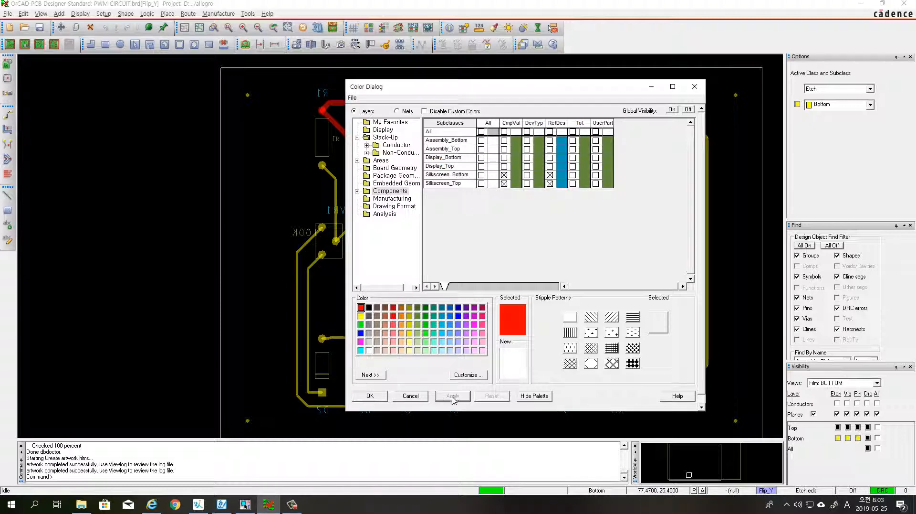
click(369, 395)
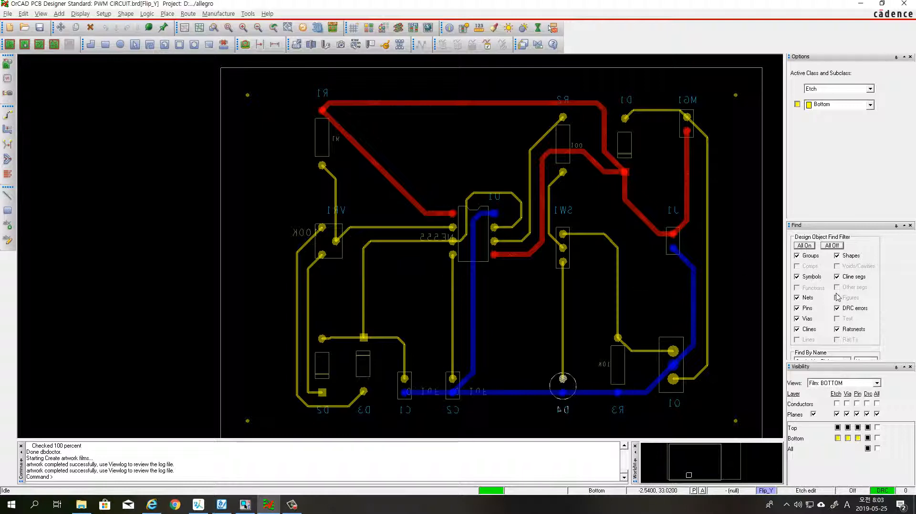
Restrict the design object Find filter to Text only and use the General Edit application mode
click(832, 246)
click(804, 245)
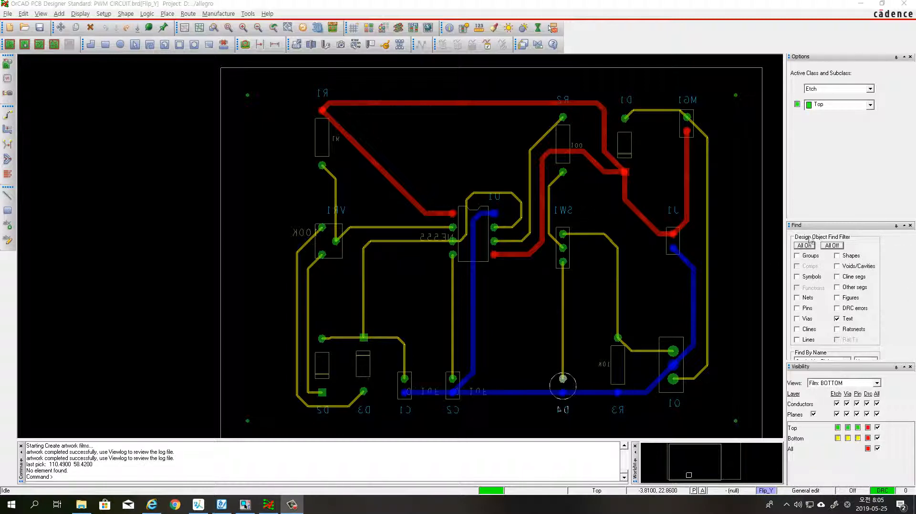
click(831, 246)
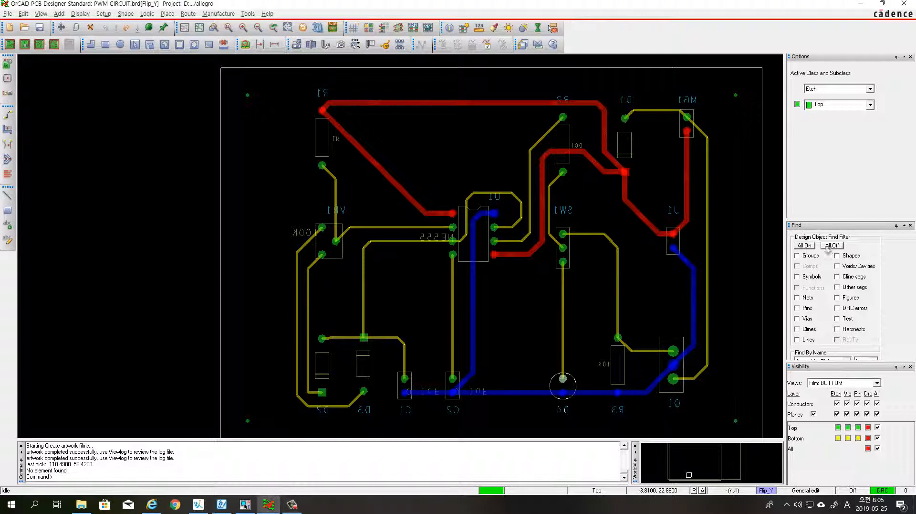
click(804, 246)
click(837, 318)
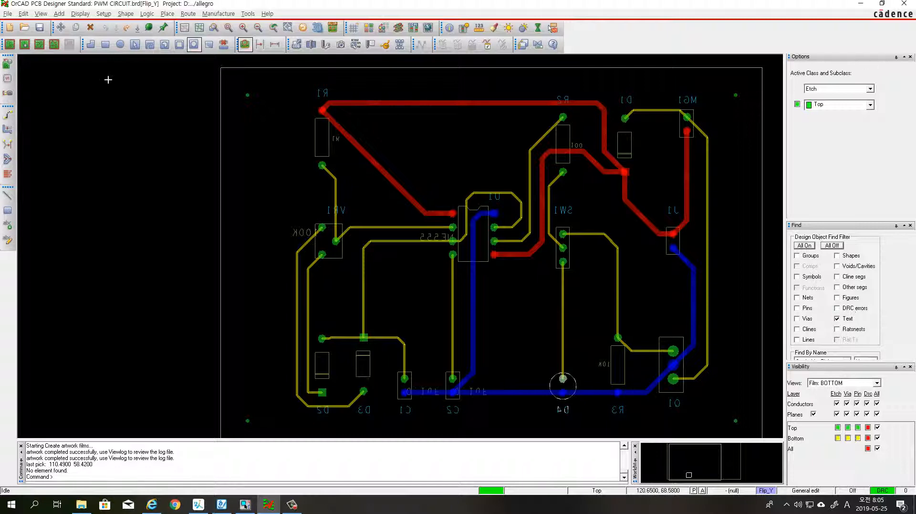
click(10, 46)
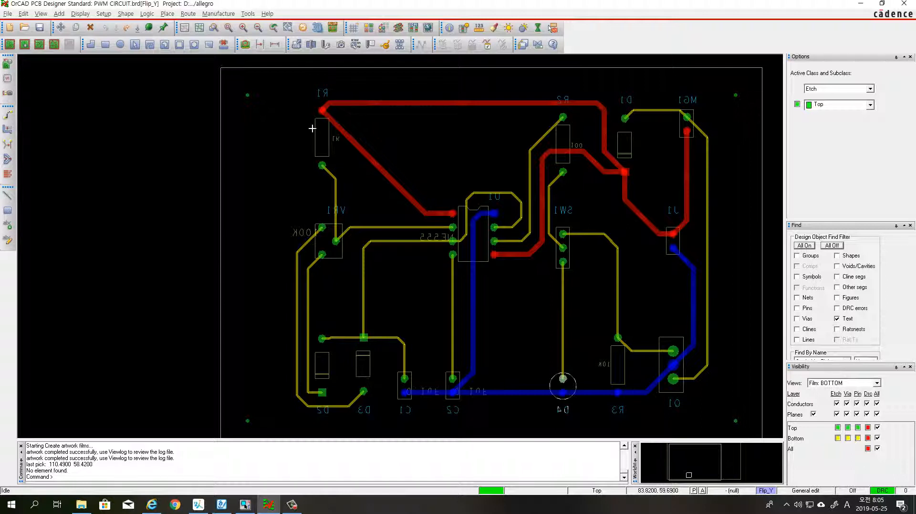
Mirror the R1, R2, D1 and MG1 reference designator texts along the upper part of the flipped board
right_click(327, 95)
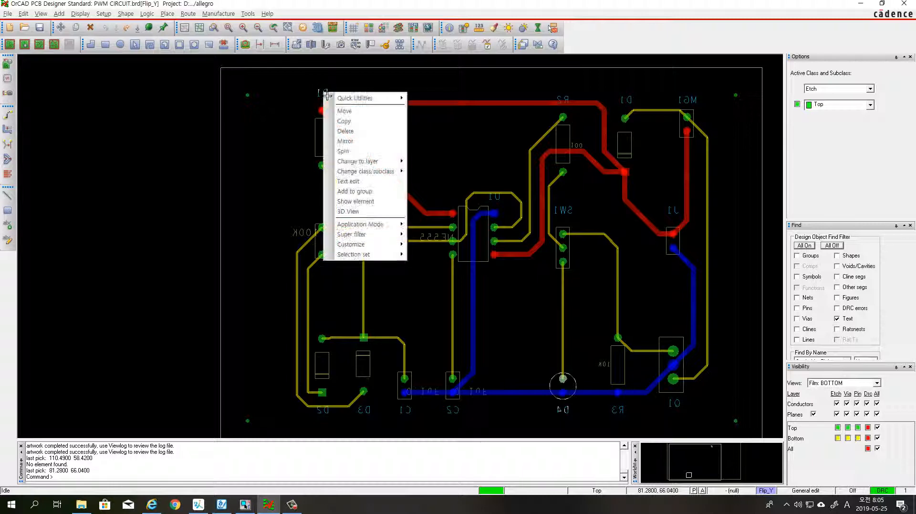
click(345, 141)
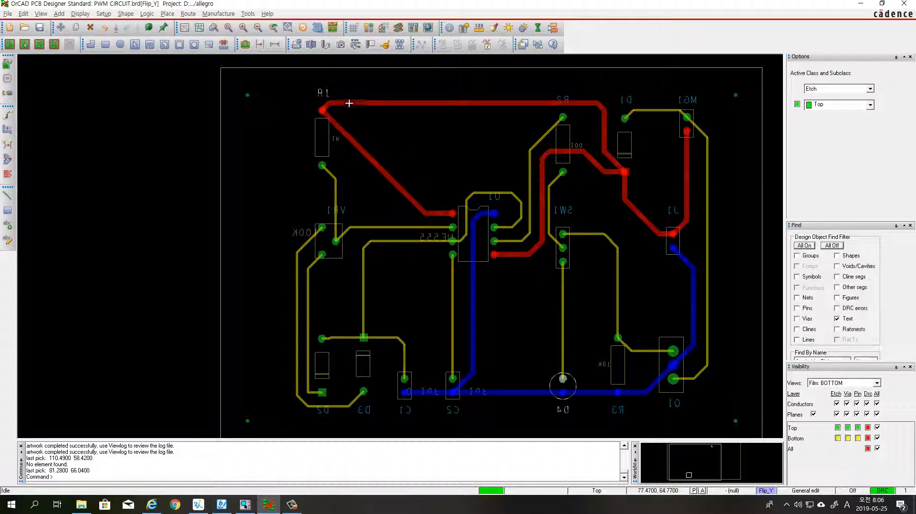
right_click(569, 99)
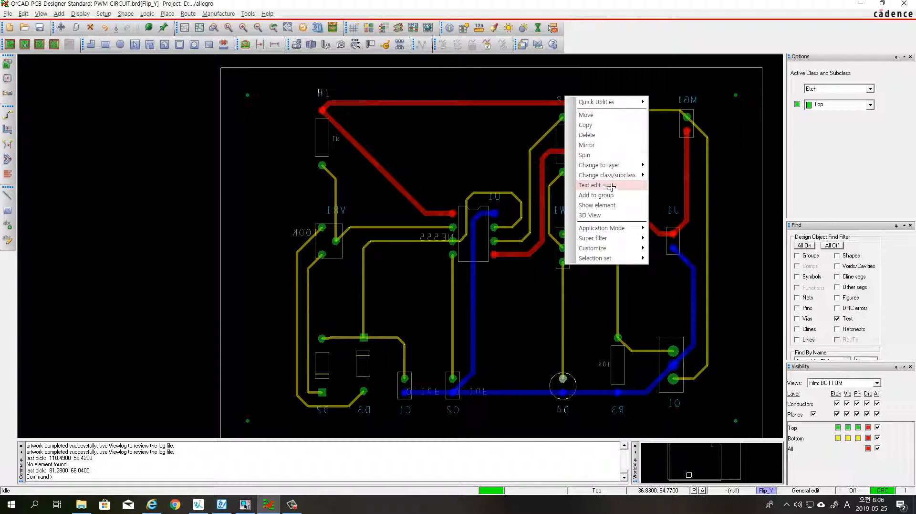
click(587, 145)
right_click(623, 100)
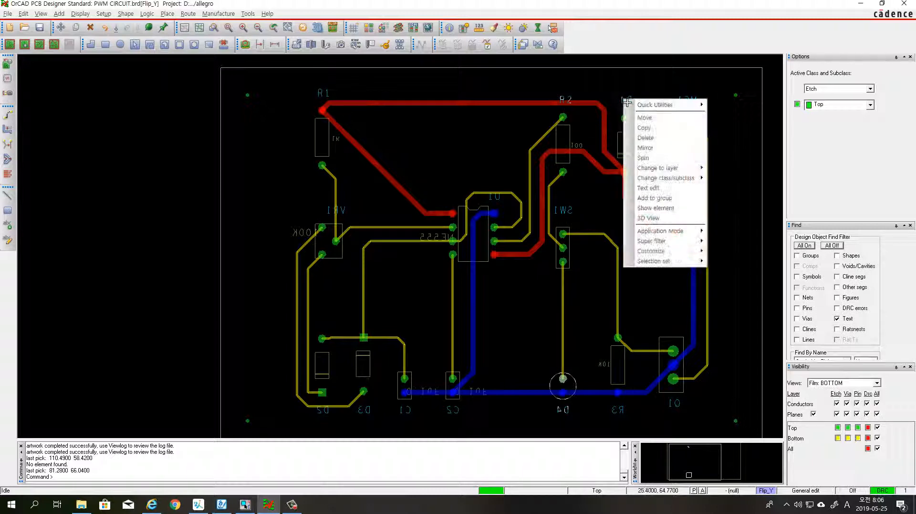
click(650, 148)
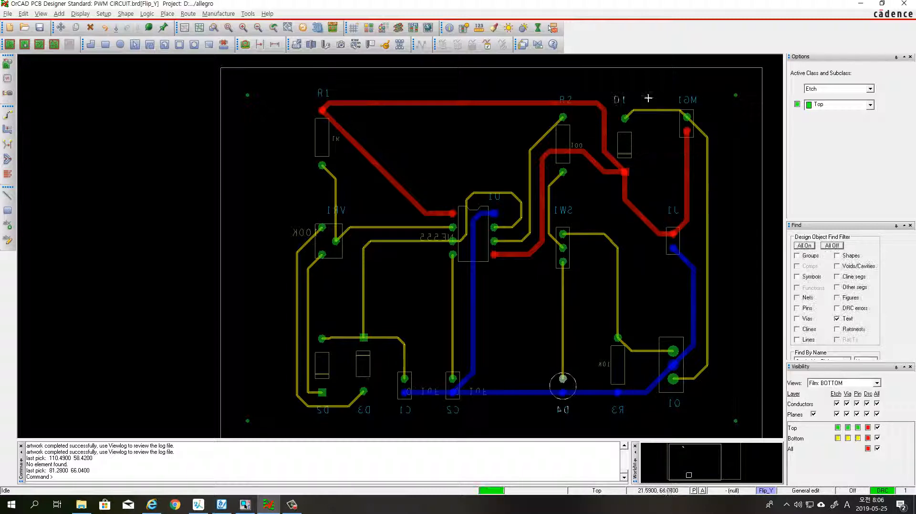
right_click(682, 102)
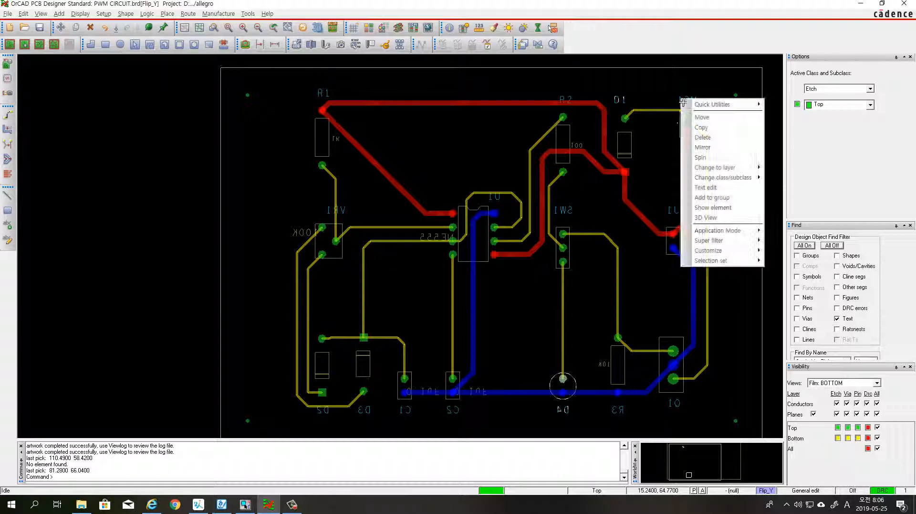
click(711, 147)
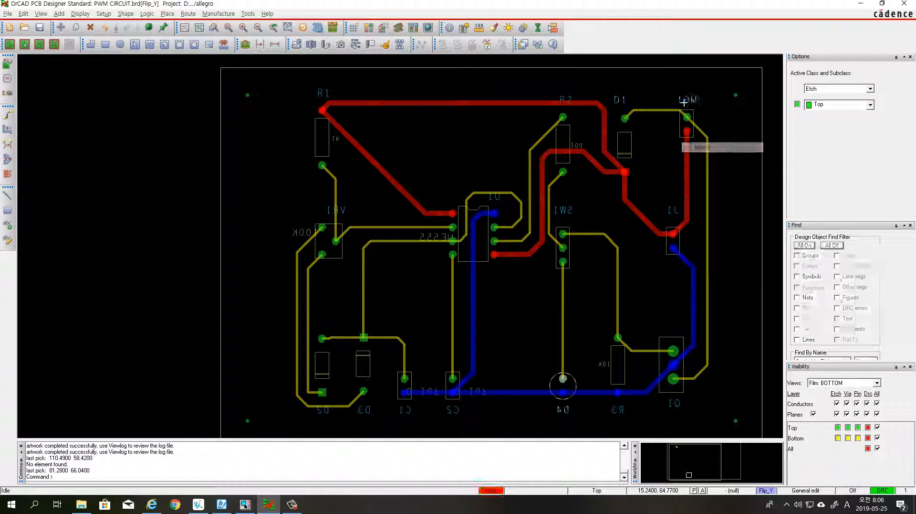
Mirror the J1 reference designator text on the flipped board
right_click(583, 148)
key(Escape)
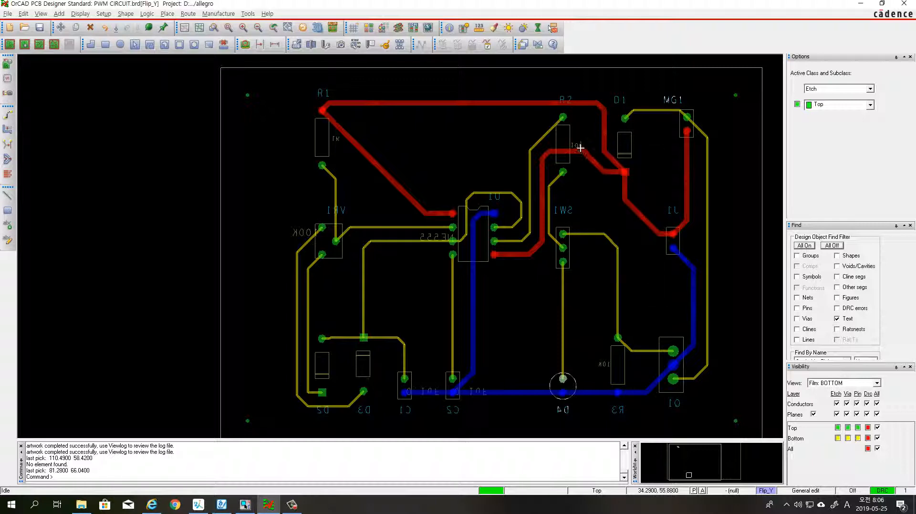
right_click(580, 149)
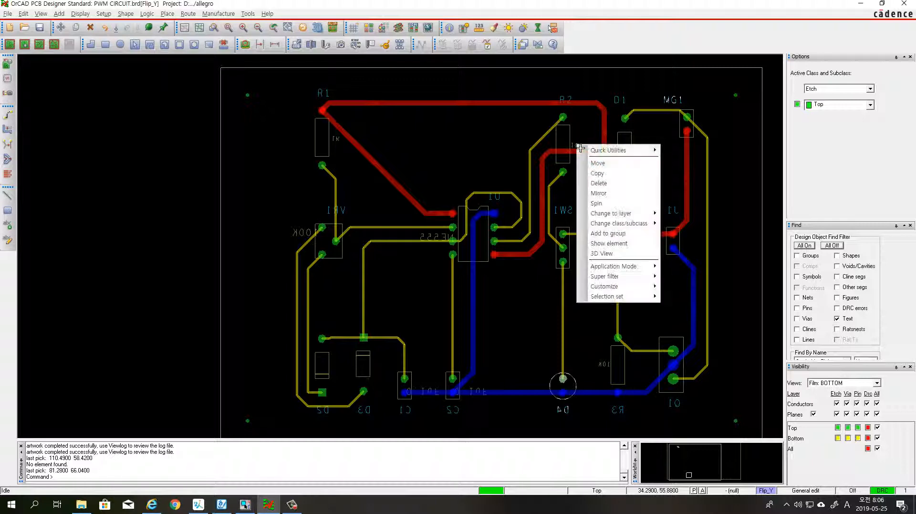
right_click(674, 210)
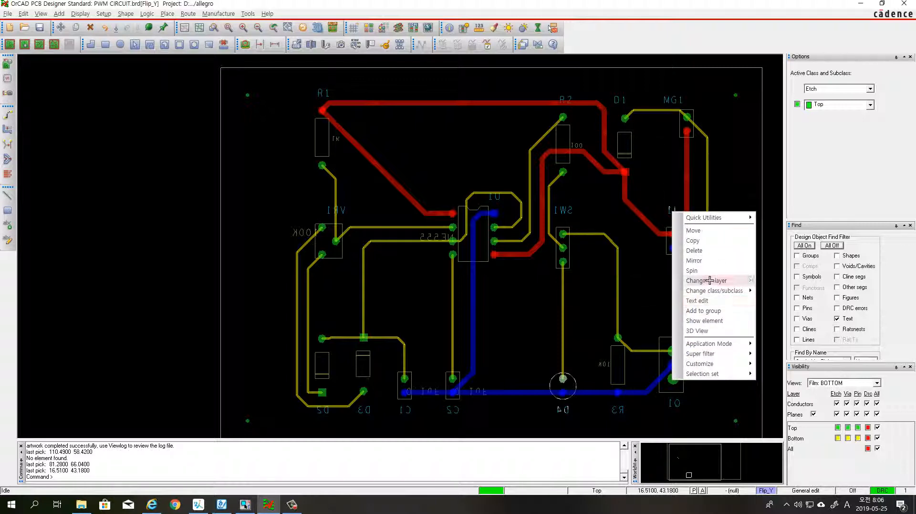
click(700, 261)
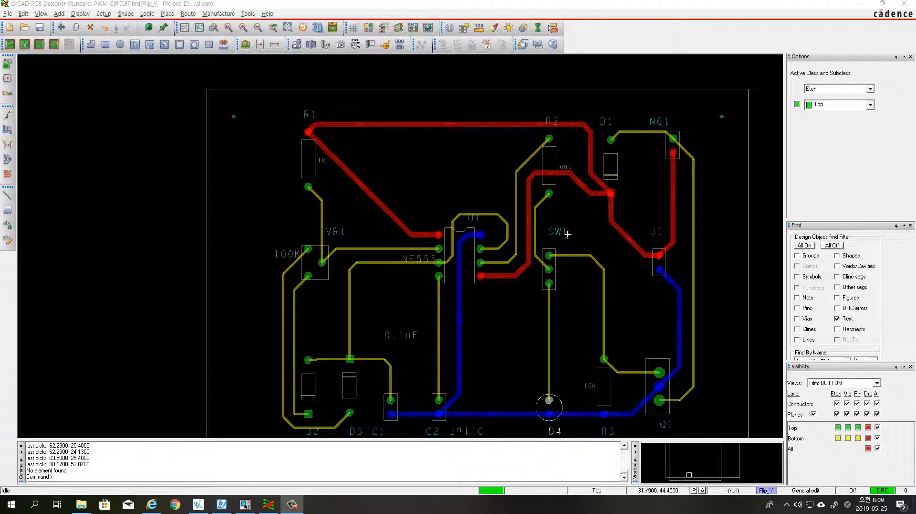
Mirror the 1K value text beside resistor R1
click(65, 27)
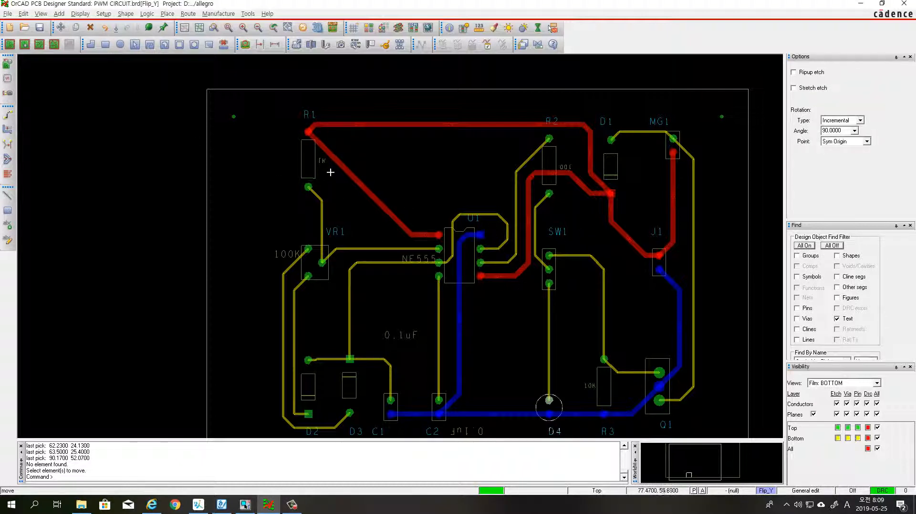
right_click(269, 160)
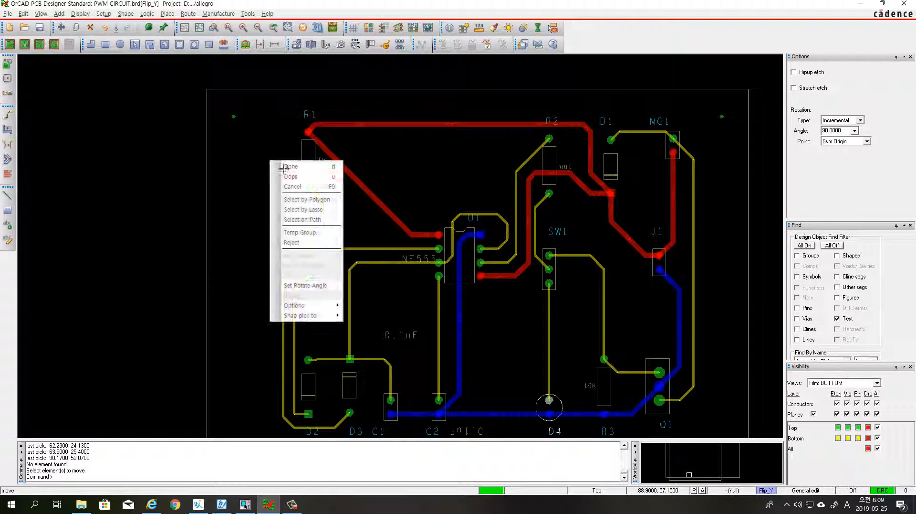
click(300, 165)
right_click(326, 165)
click(327, 165)
right_click(326, 165)
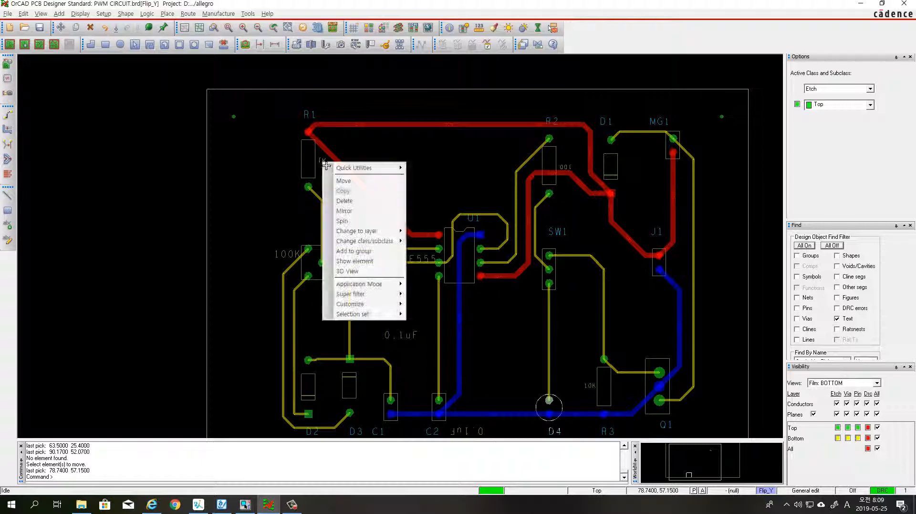
click(356, 213)
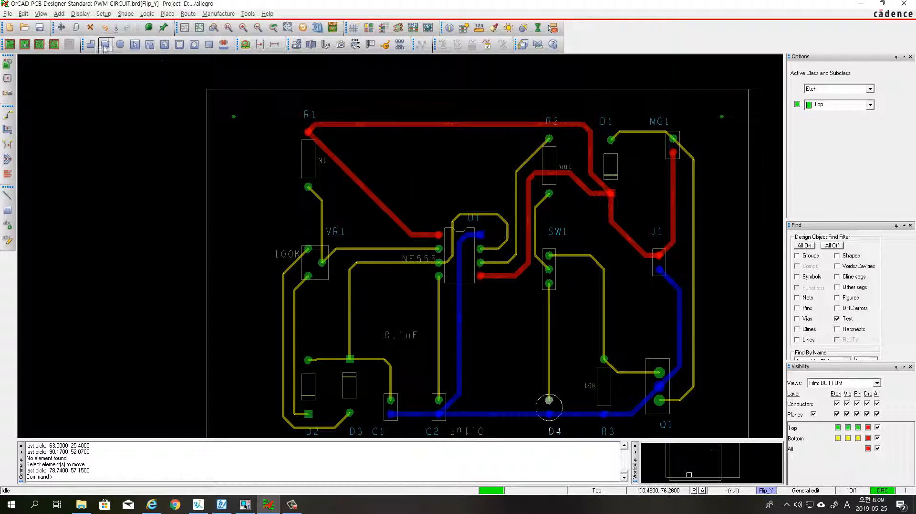
Rotate the 1K value text upright and place it directly beside the R1 reference designator
right_click(228, 167)
click(62, 31)
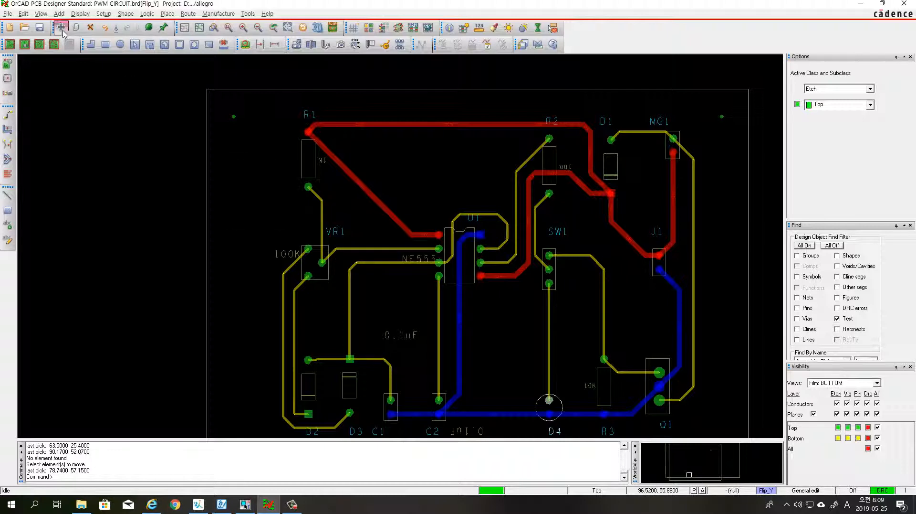
right_click(283, 160)
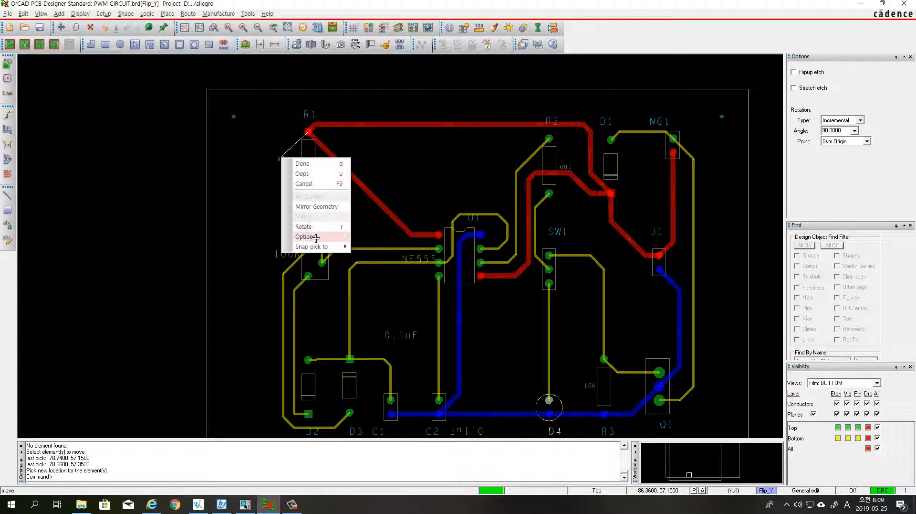
mouse_move(316, 240)
click(303, 226)
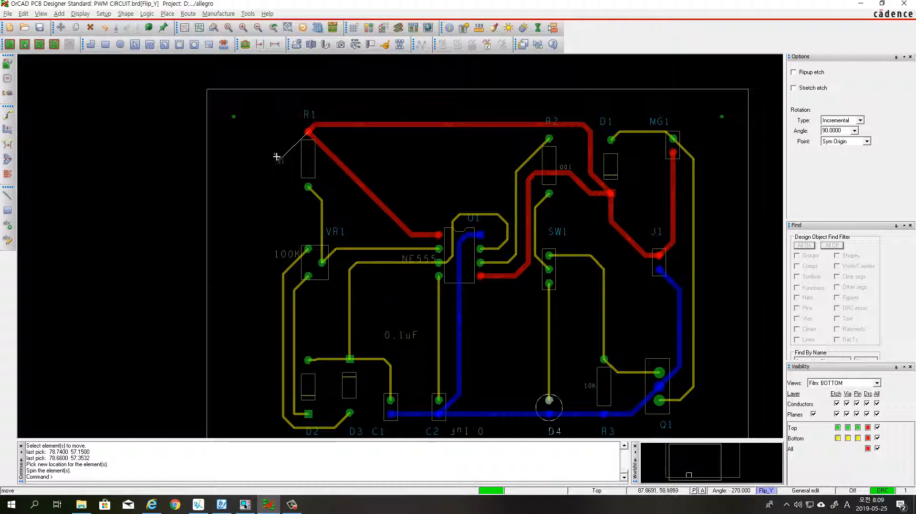
click(297, 170)
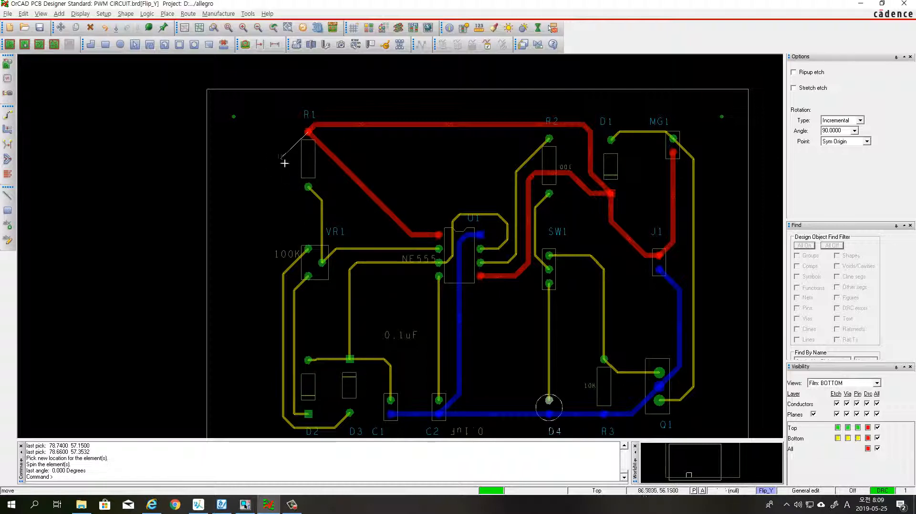
click(327, 120)
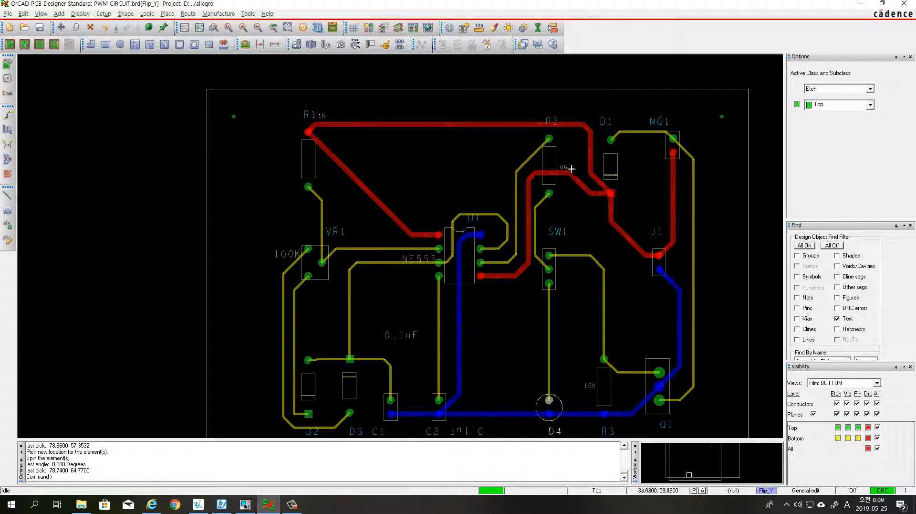
Move the 100K value below the potentiometer outline and the VR1 designator directly above it
click(298, 253)
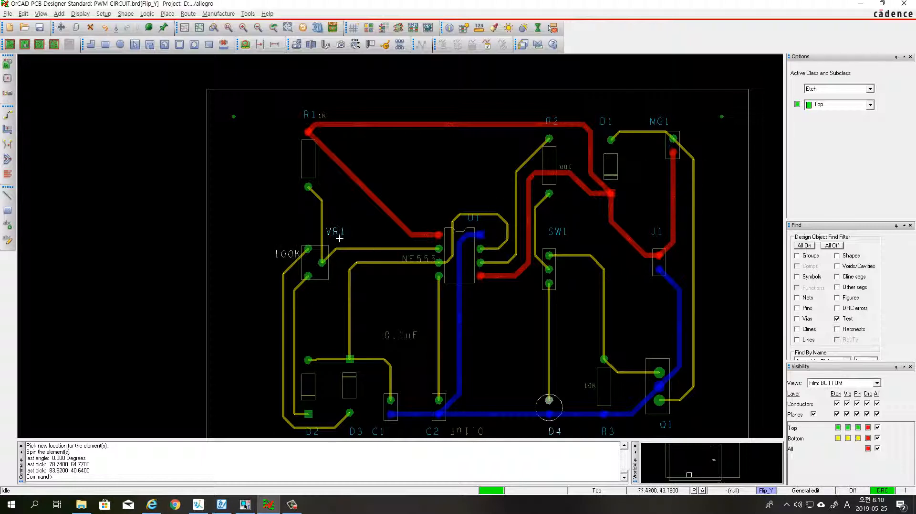
click(246, 229)
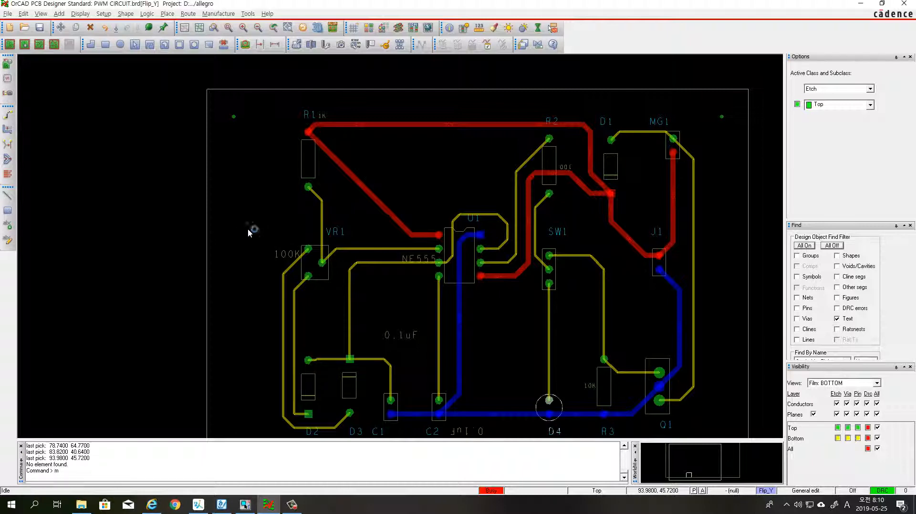
text(m)
key(Return)
click(289, 254)
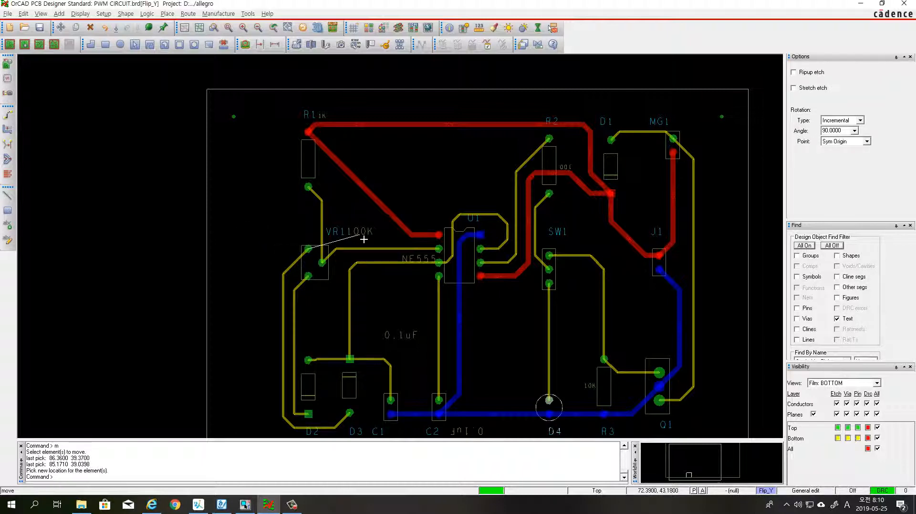
click(318, 300)
click(337, 232)
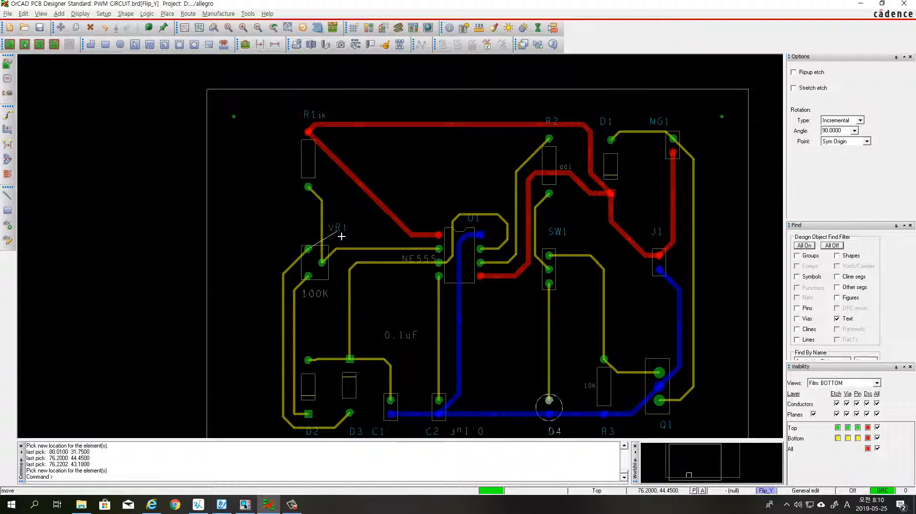
click(311, 242)
Move the NE555 value and the U1 designator side by side beneath the IC outline
click(414, 262)
click(421, 268)
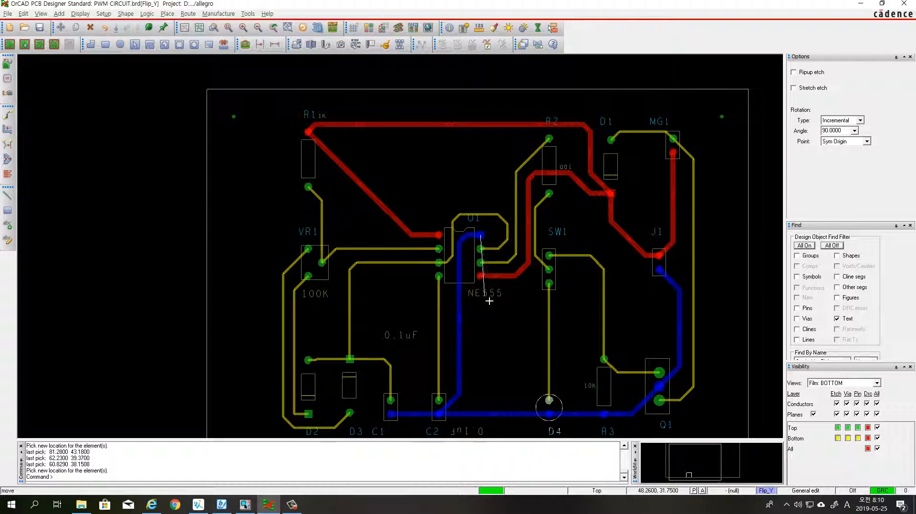
click(489, 300)
click(475, 226)
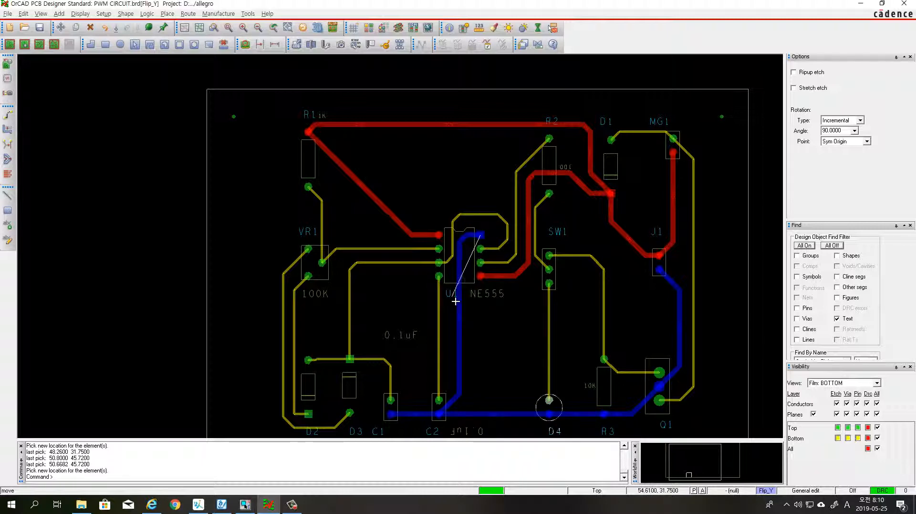
click(453, 304)
Rotate C2's 0.1uF value upright and place both 0.1uF values beside the C1 and C2 designators
click(408, 337)
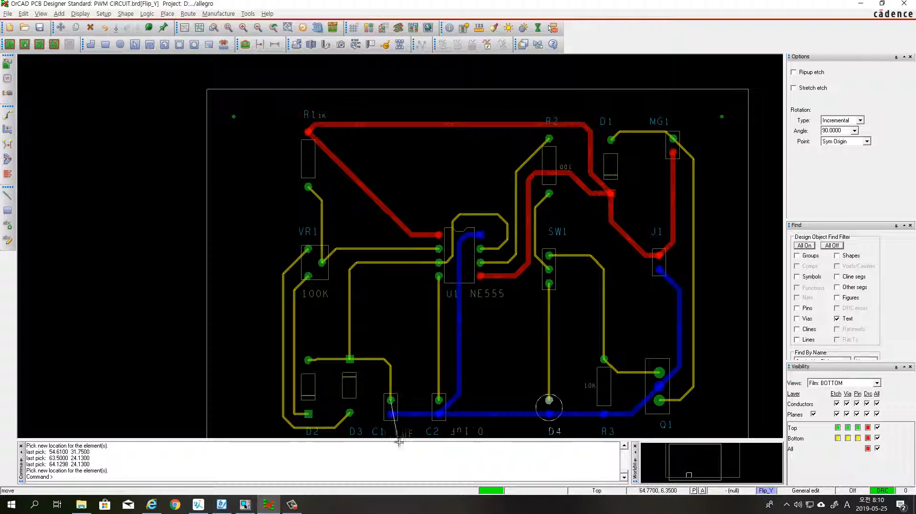
click(414, 382)
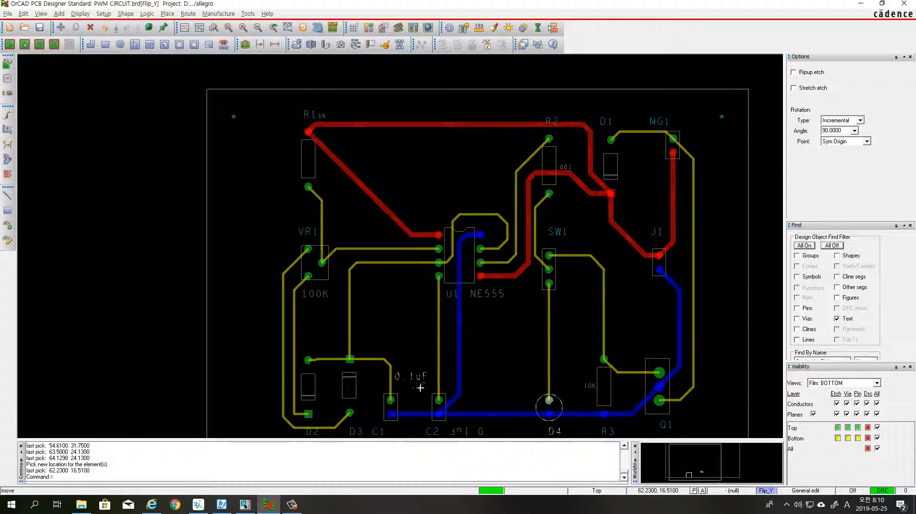
click(466, 431)
click(474, 431)
right_click(488, 387)
key(r)
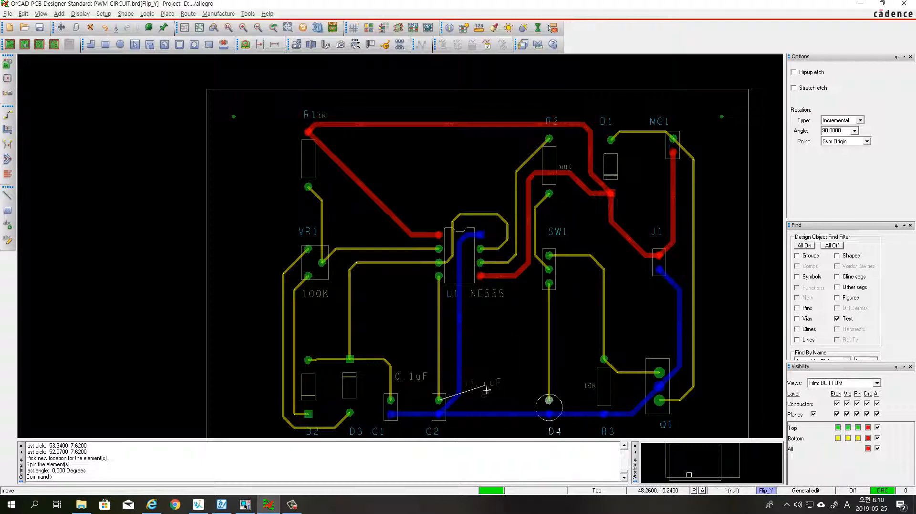
click(466, 432)
click(418, 379)
click(419, 385)
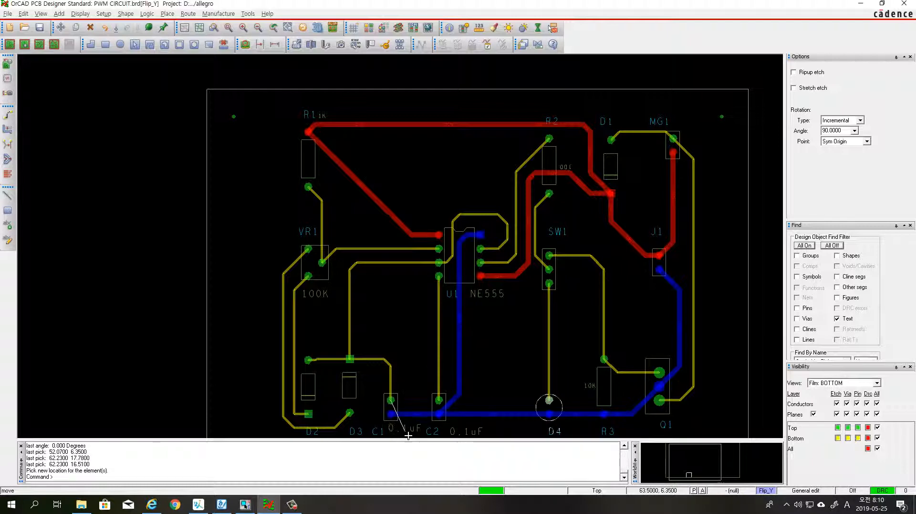
click(416, 432)
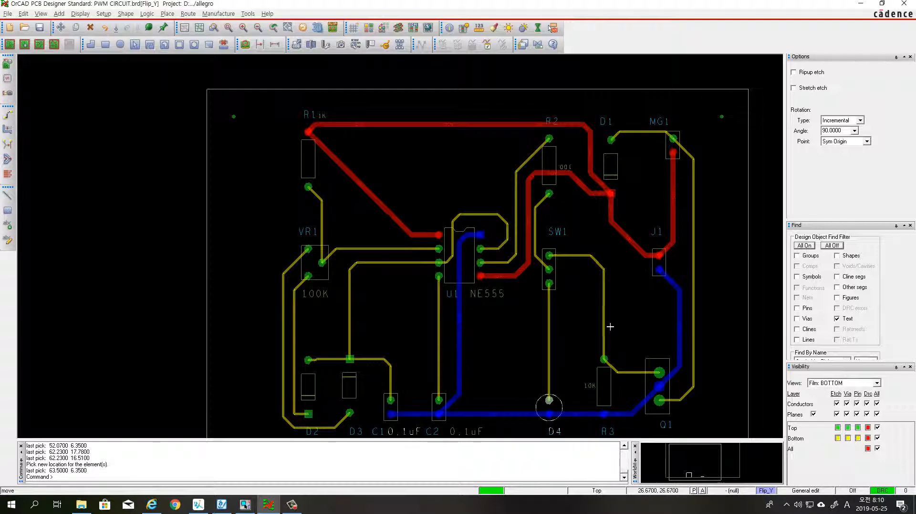
Shift the D1 designator to sit centred above its diode and finish the move
click(616, 129)
click(616, 129)
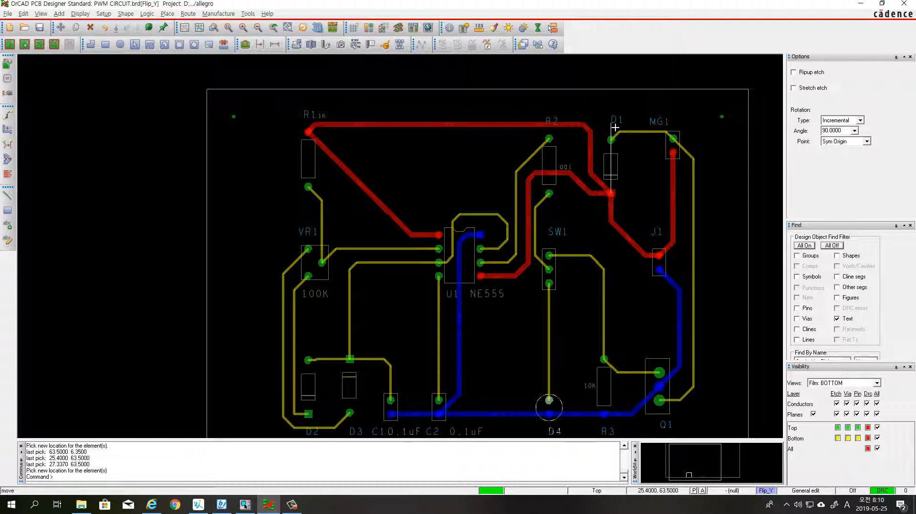
click(619, 129)
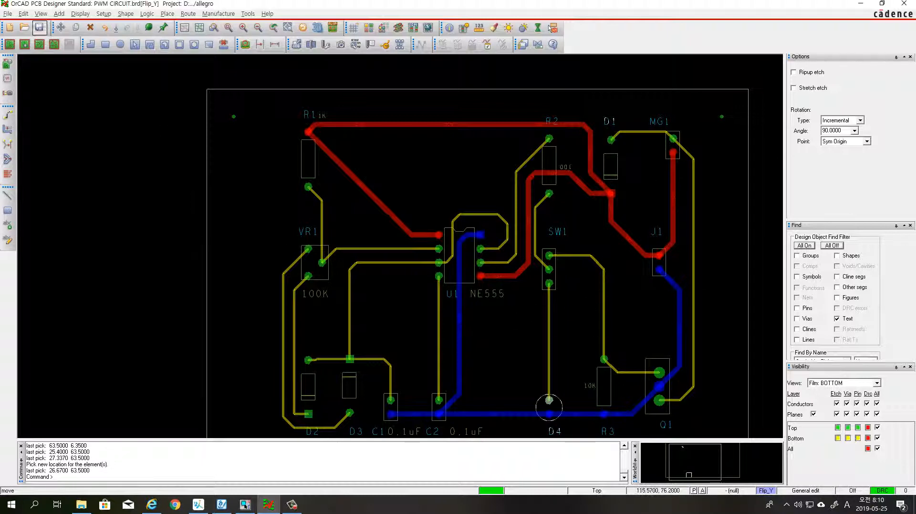
right_click(90, 96)
click(98, 103)
Change all silkscreen texts on the board to text block 3, with the Find filter limited to Text
click(23, 14)
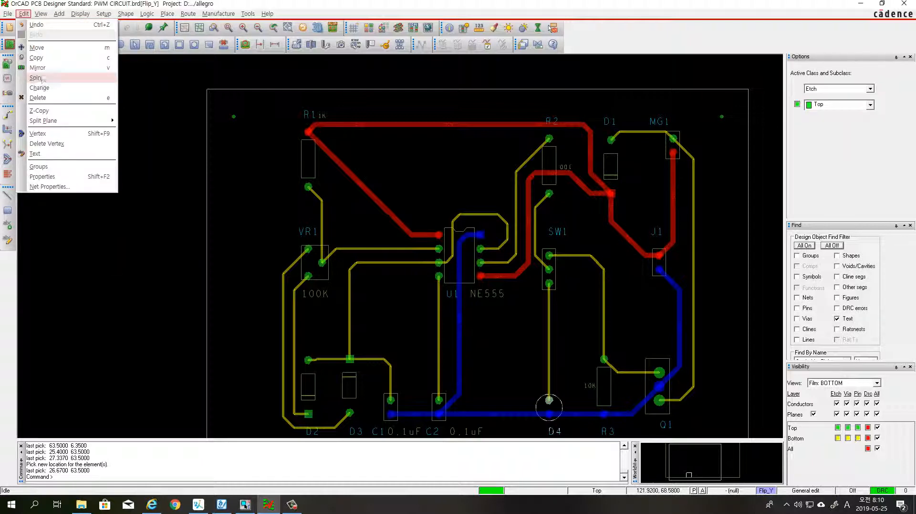
click(50, 89)
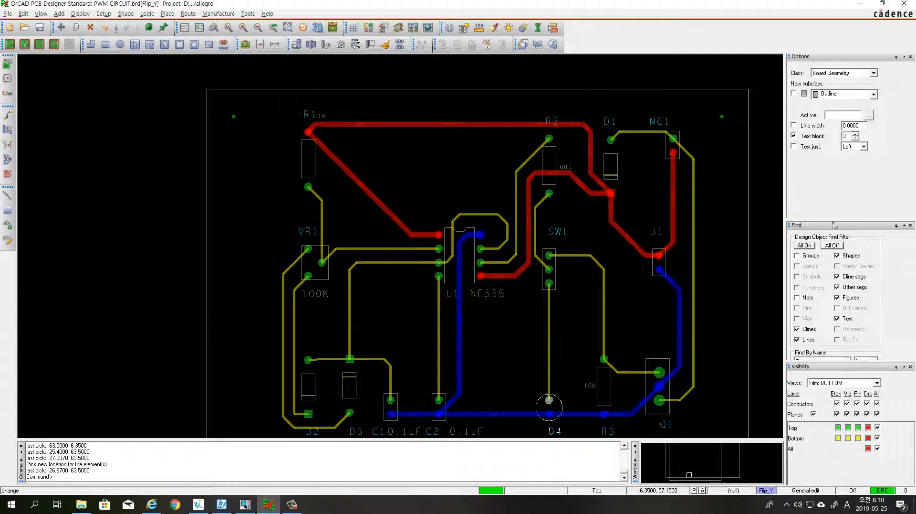
click(833, 245)
scroll(573, 238, down, 2)
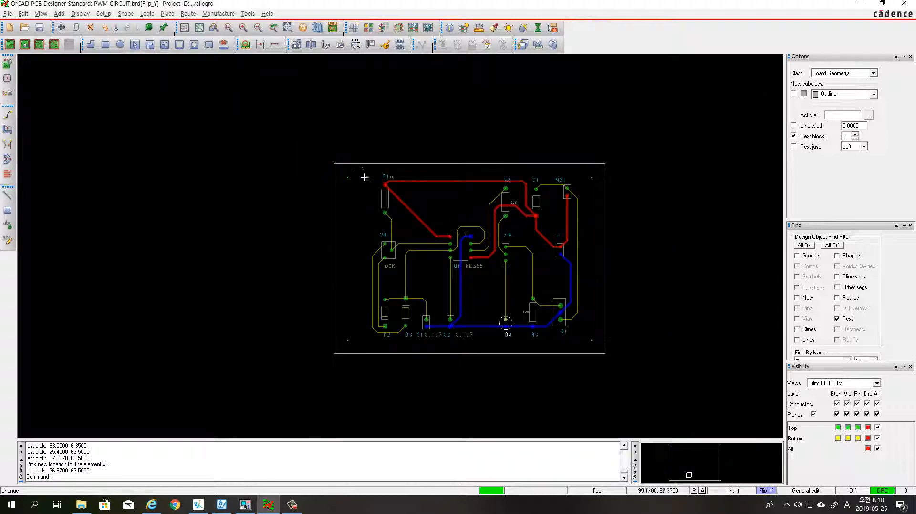
drag(360, 170, 593, 354)
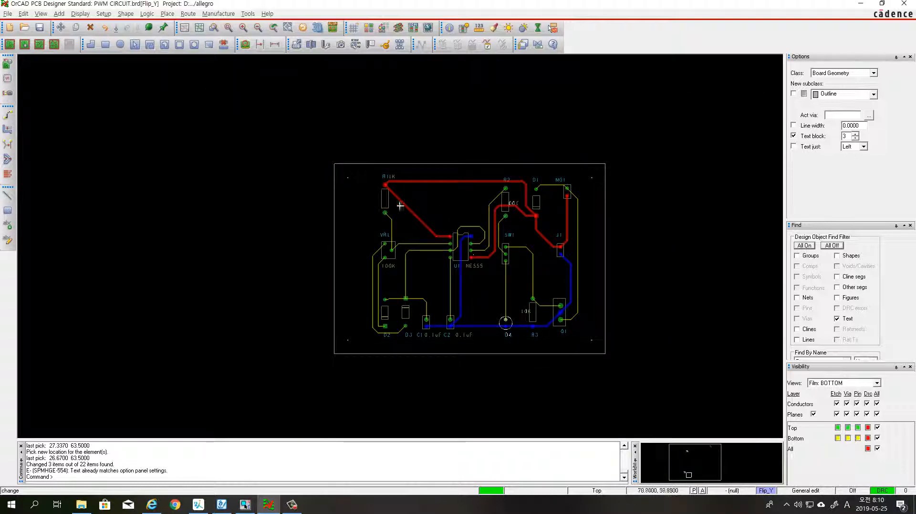
right_click(502, 132)
click(513, 135)
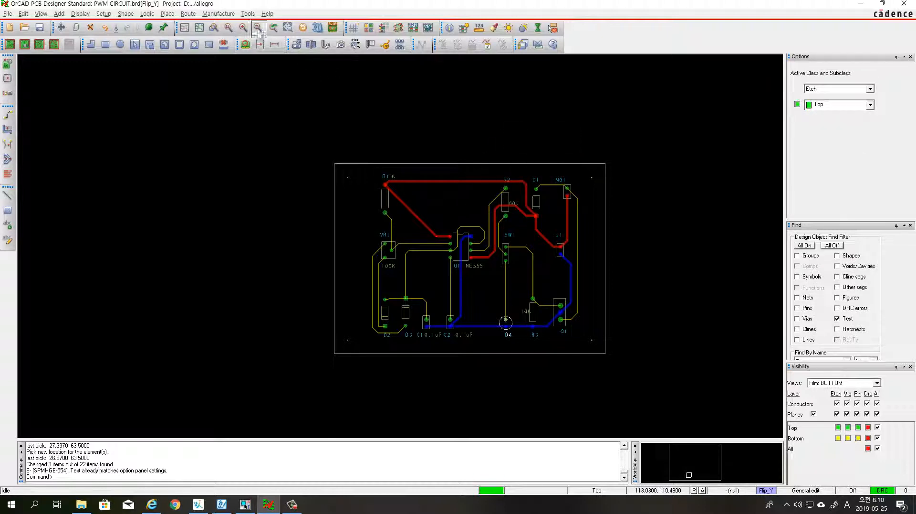
Move the 10K value so it sits directly beside the R3 designator beneath the resistor
click(229, 27)
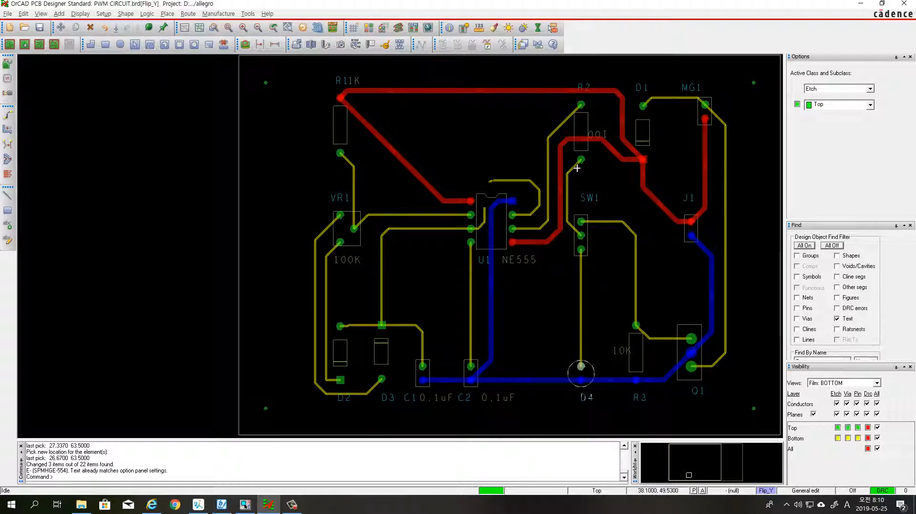
click(61, 28)
click(623, 354)
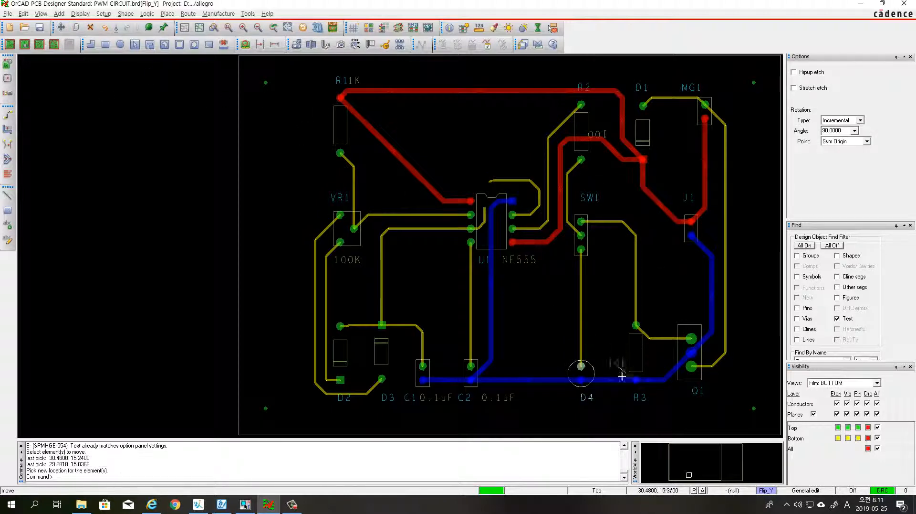
click(663, 405)
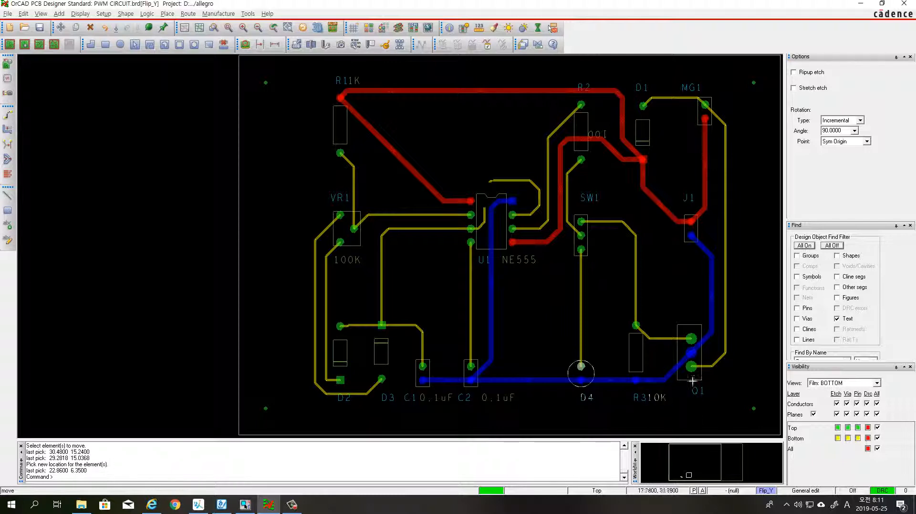
Move the J1 and SW1 designators from above to just beneath their component outlines
click(698, 202)
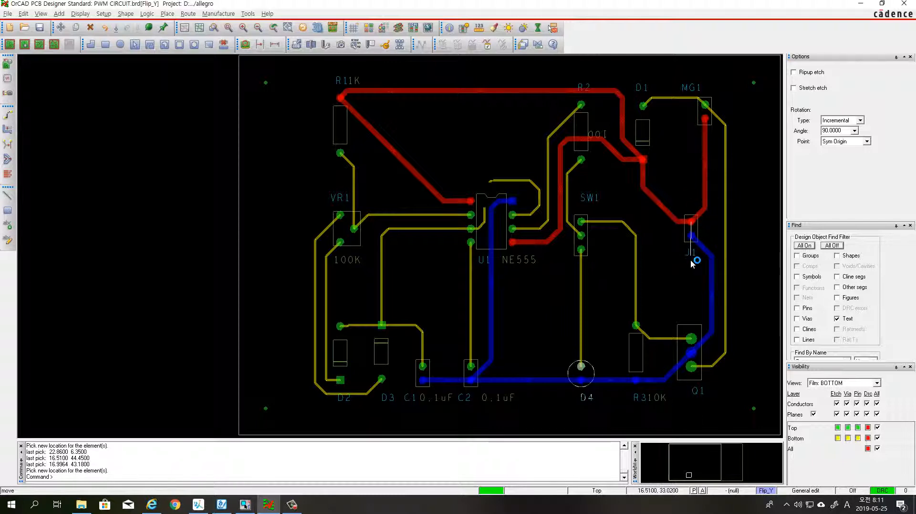
click(696, 256)
click(589, 194)
click(596, 270)
Try mirroring R2's 100 value and mirror it back again
click(603, 132)
right_click(605, 123)
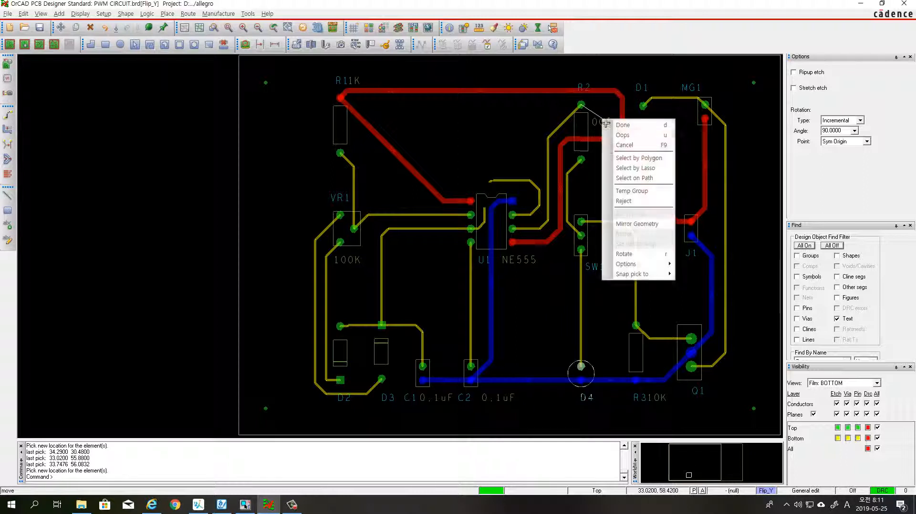
click(618, 126)
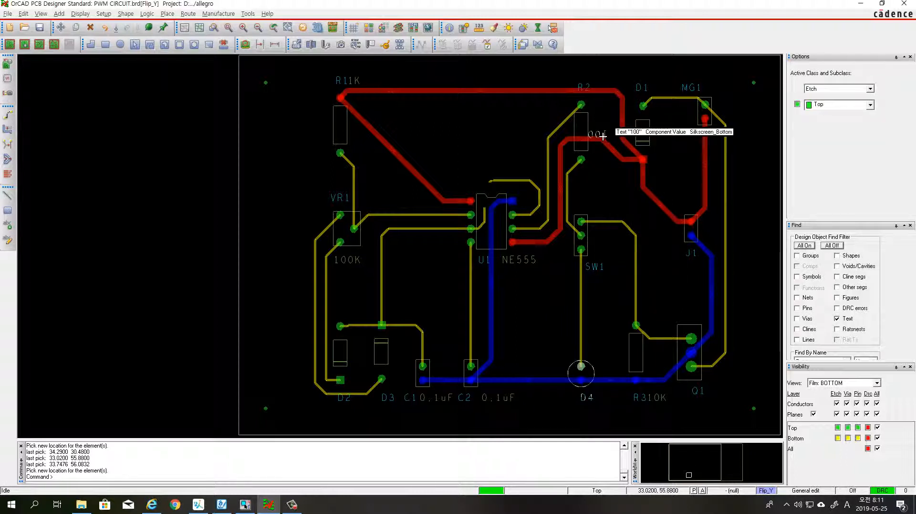
right_click(600, 133)
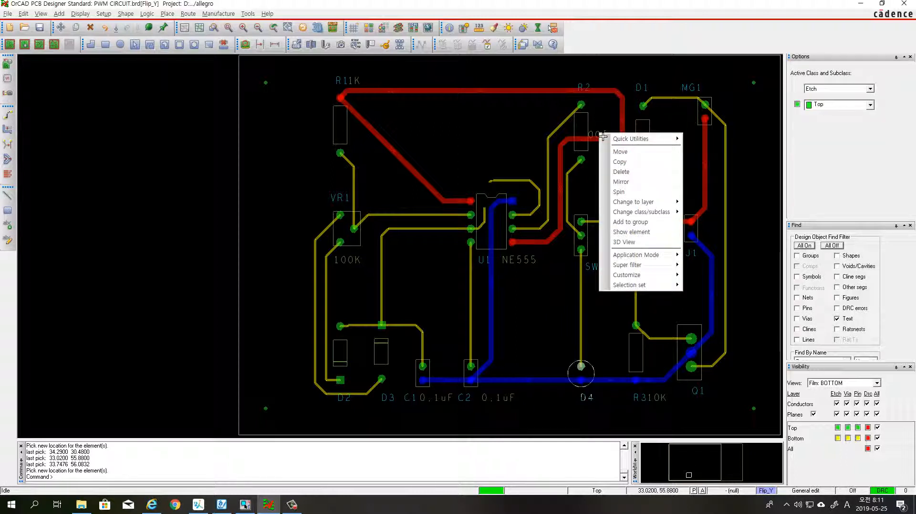
click(637, 186)
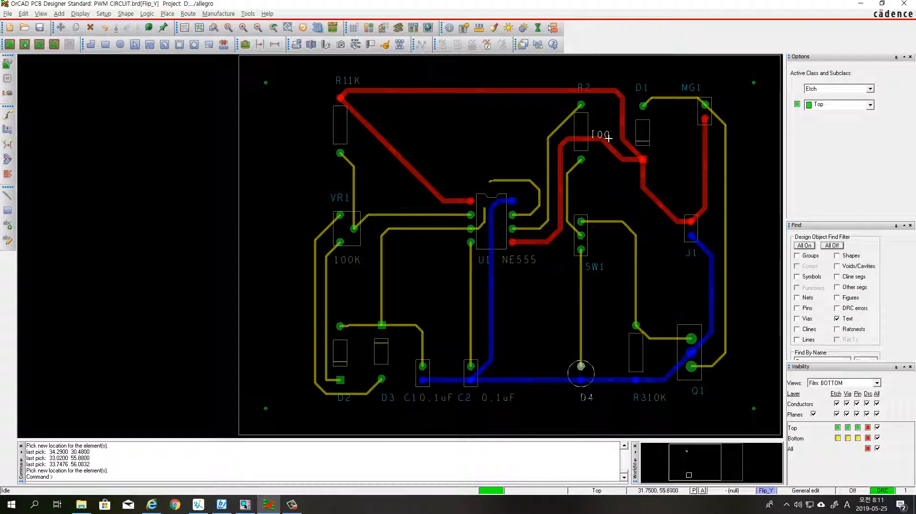
right_click(608, 137)
click(636, 188)
right_click(601, 166)
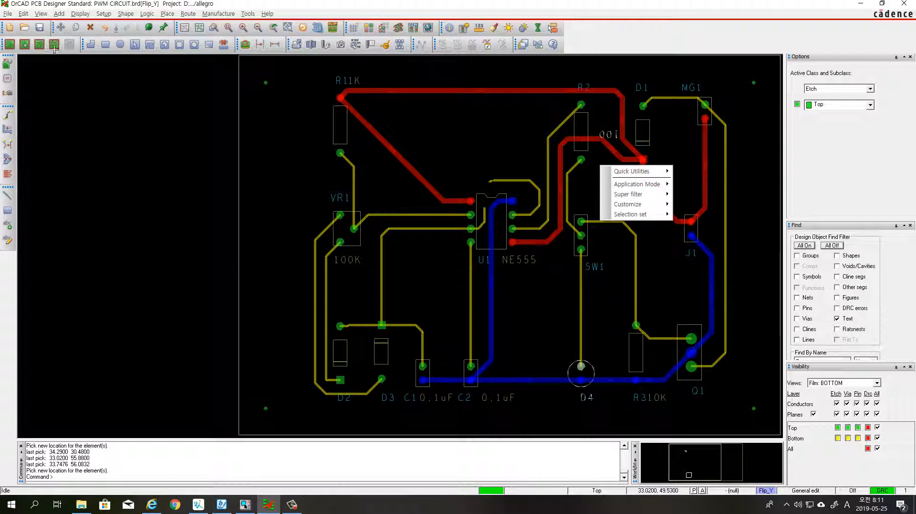
Rotate R2's 100 value upright and place it beneath the resistor's lower pad, slightly to the right
click(60, 29)
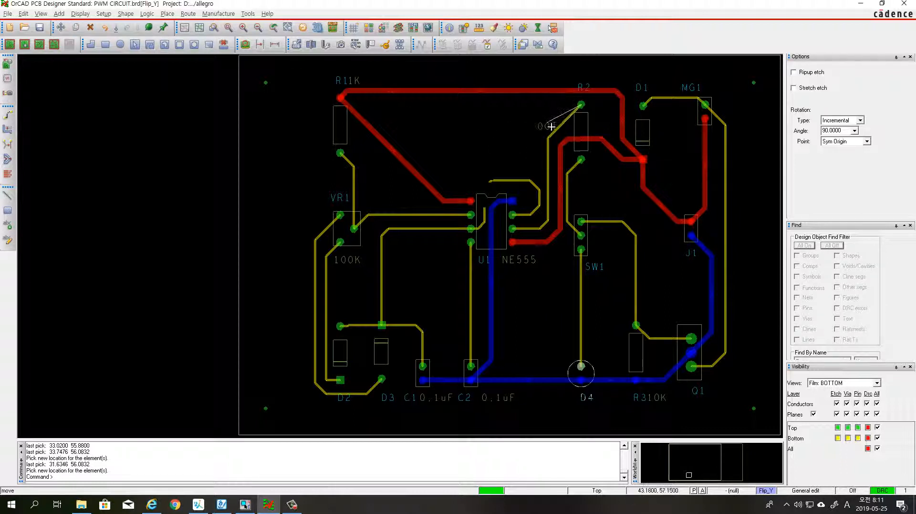
text(r)
key(Return)
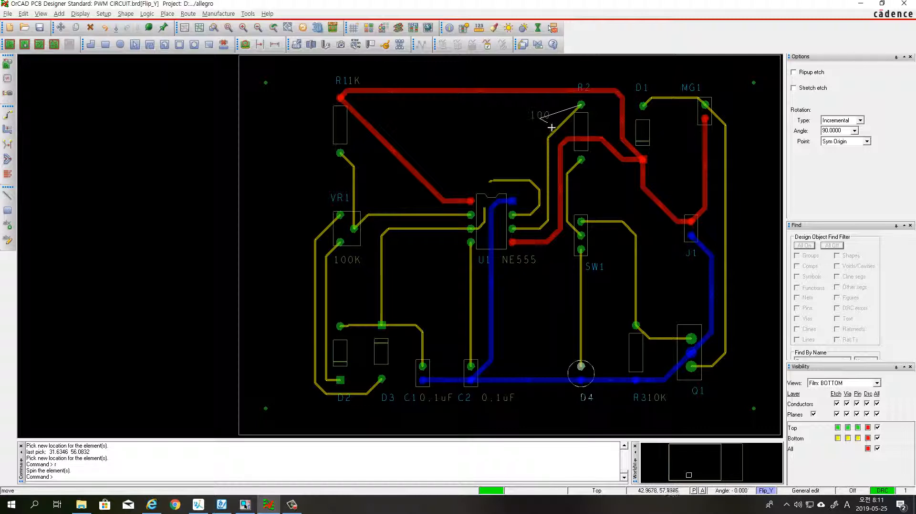
click(552, 127)
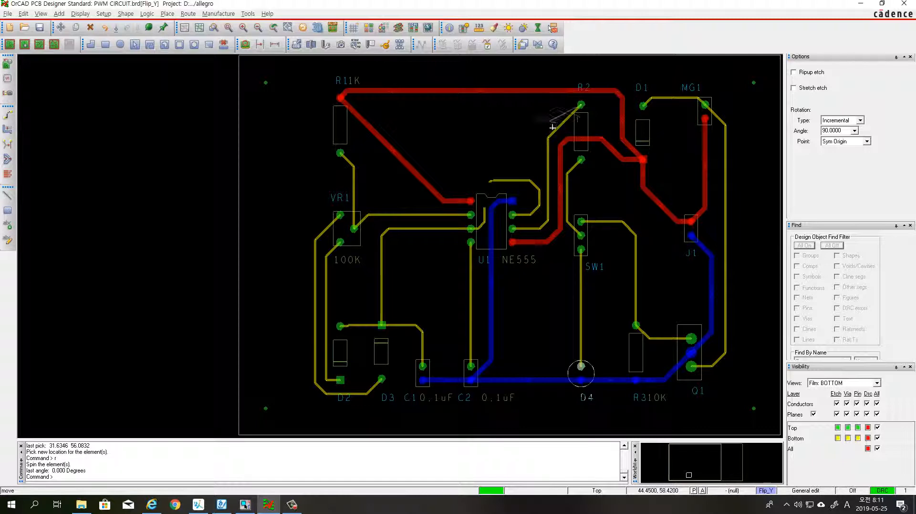
click(602, 176)
Move the R2 designator beneath its resistor, directly beside the 100 value
click(589, 88)
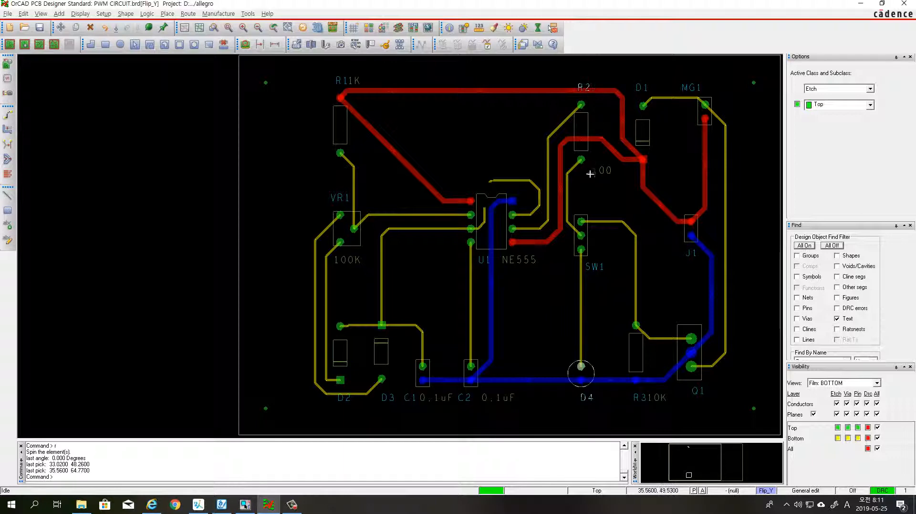
text(m)
key(Return)
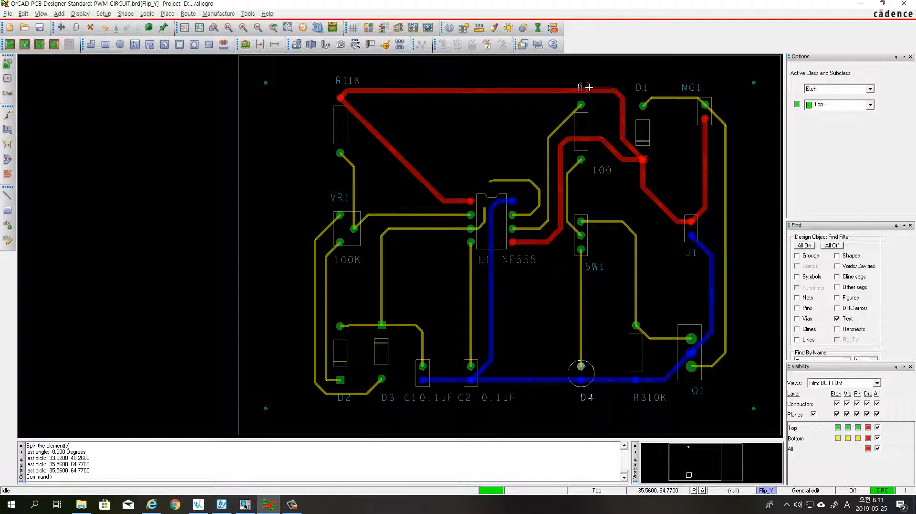
click(589, 149)
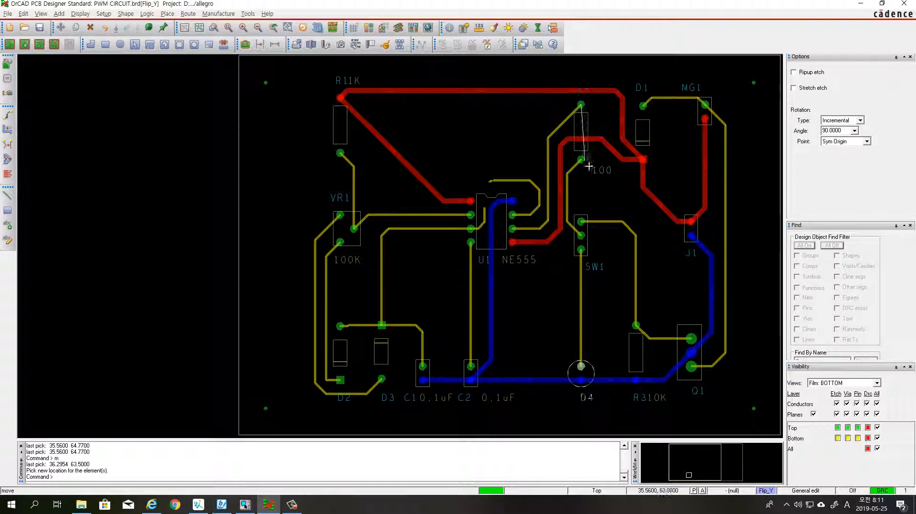
click(590, 178)
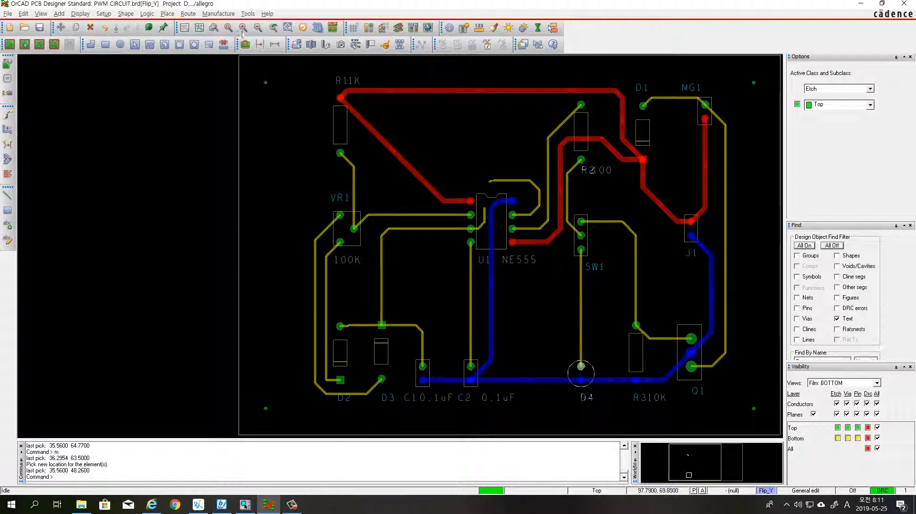
Check the bottom view film's layout in the plot preview and close the preview
click(9, 14)
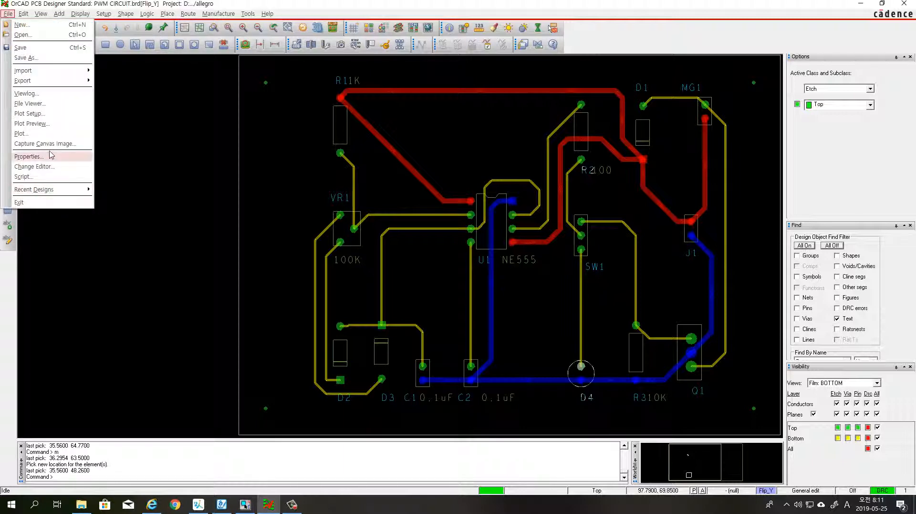
click(47, 126)
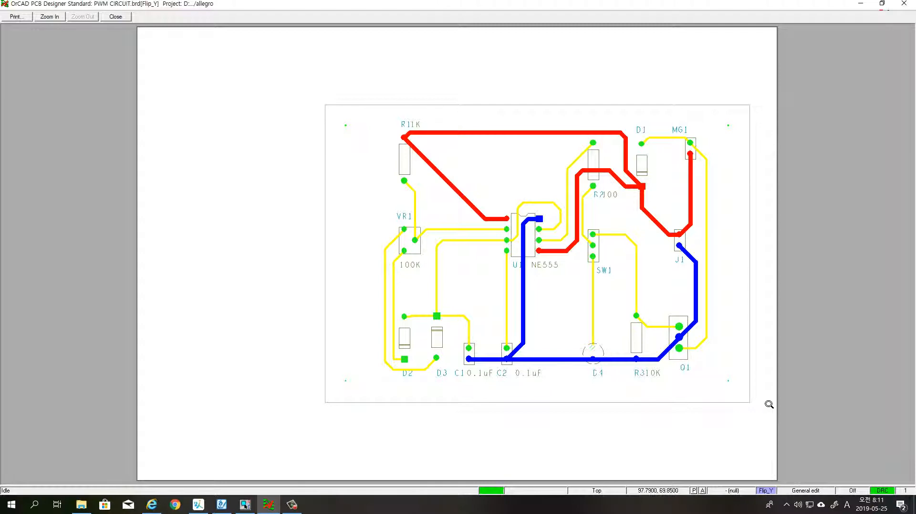
click(116, 17)
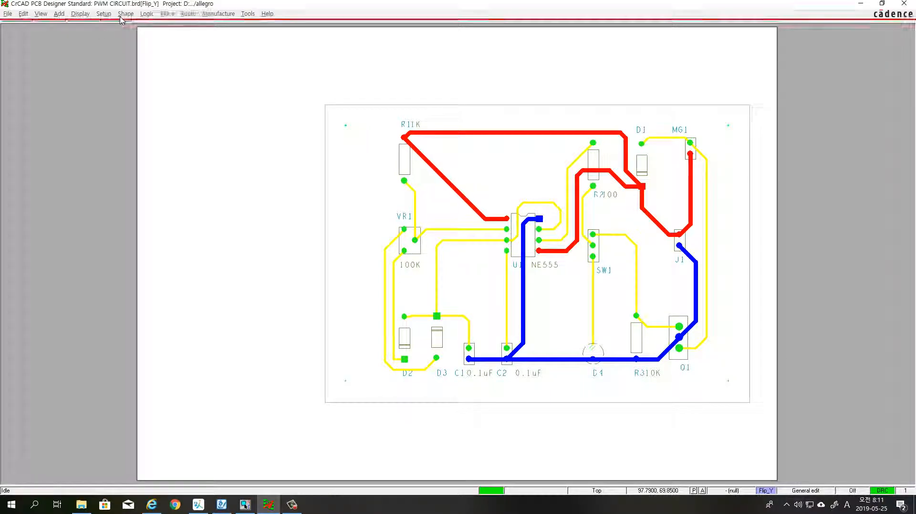